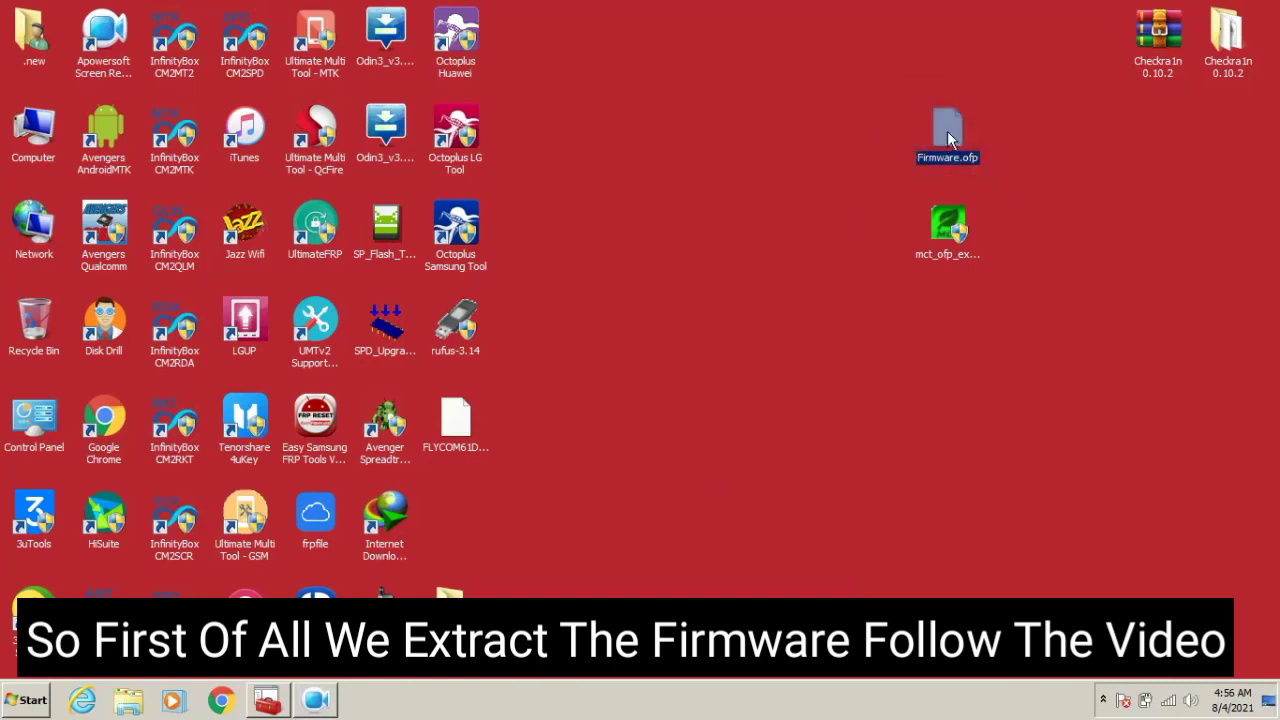
Launch the mct_ofp_extractor tool from the desktop and load the desktop file Firmware.ofp as its input.
{"action": "left_click", "coordinate": [950, 226]}
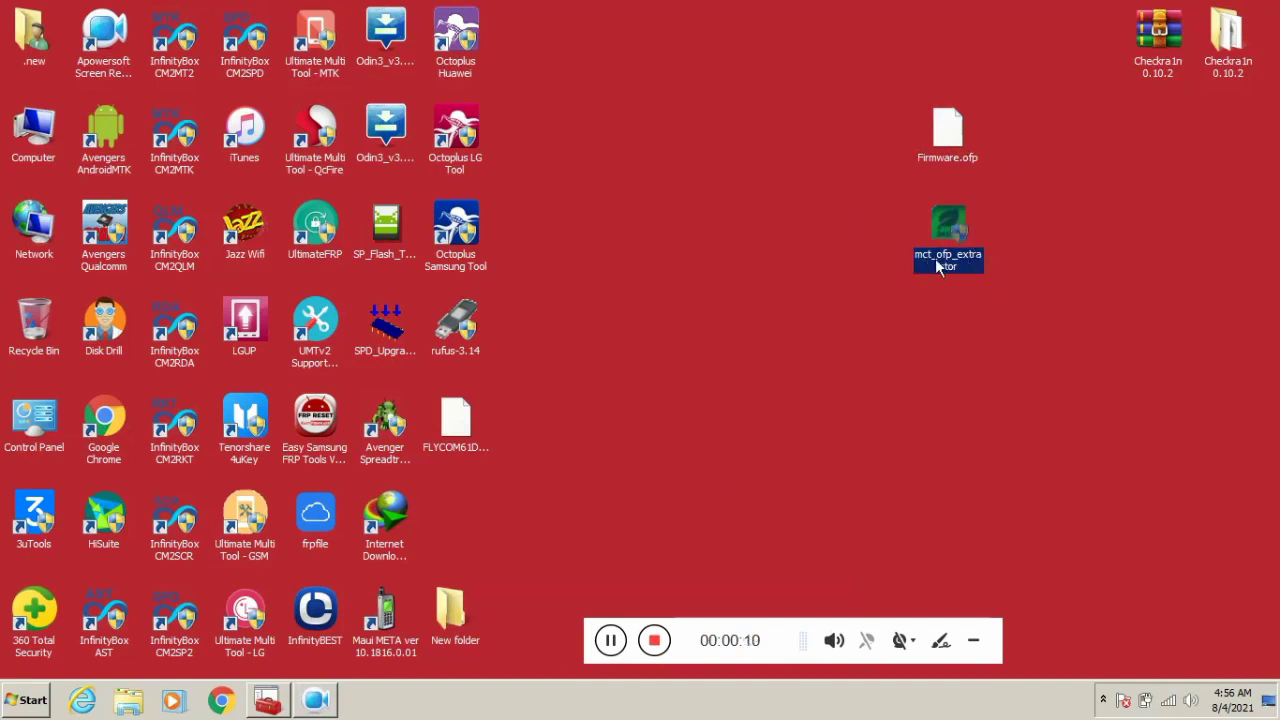
{"action": "double_click", "coordinate": [955, 252]}
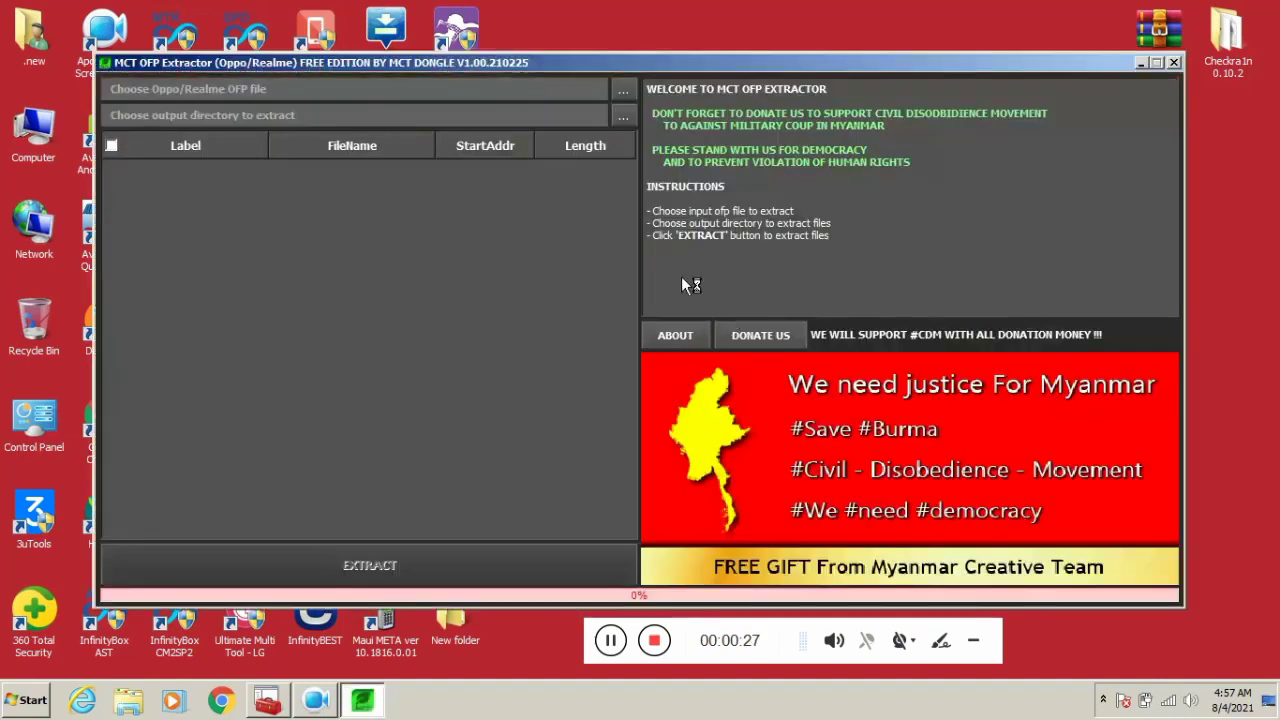
{"action": "left_click", "coordinate": [621, 91]}
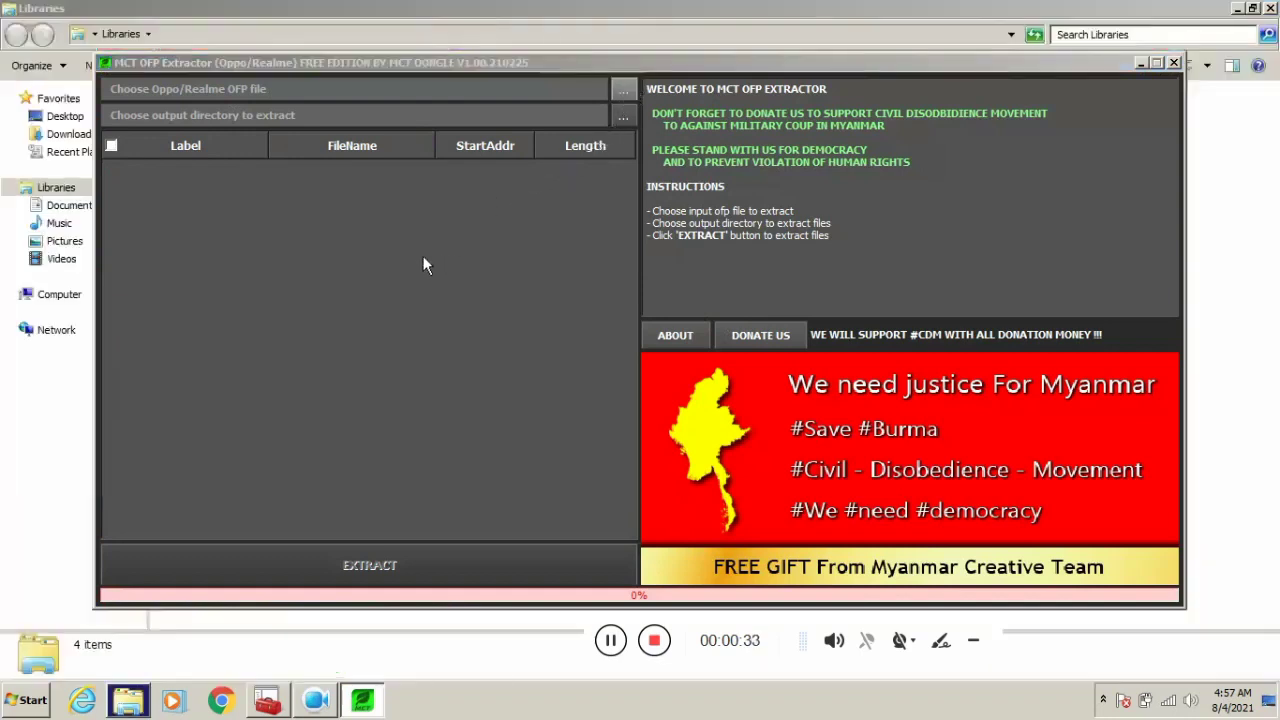
{"action": "left_click", "coordinate": [1237, 7]}
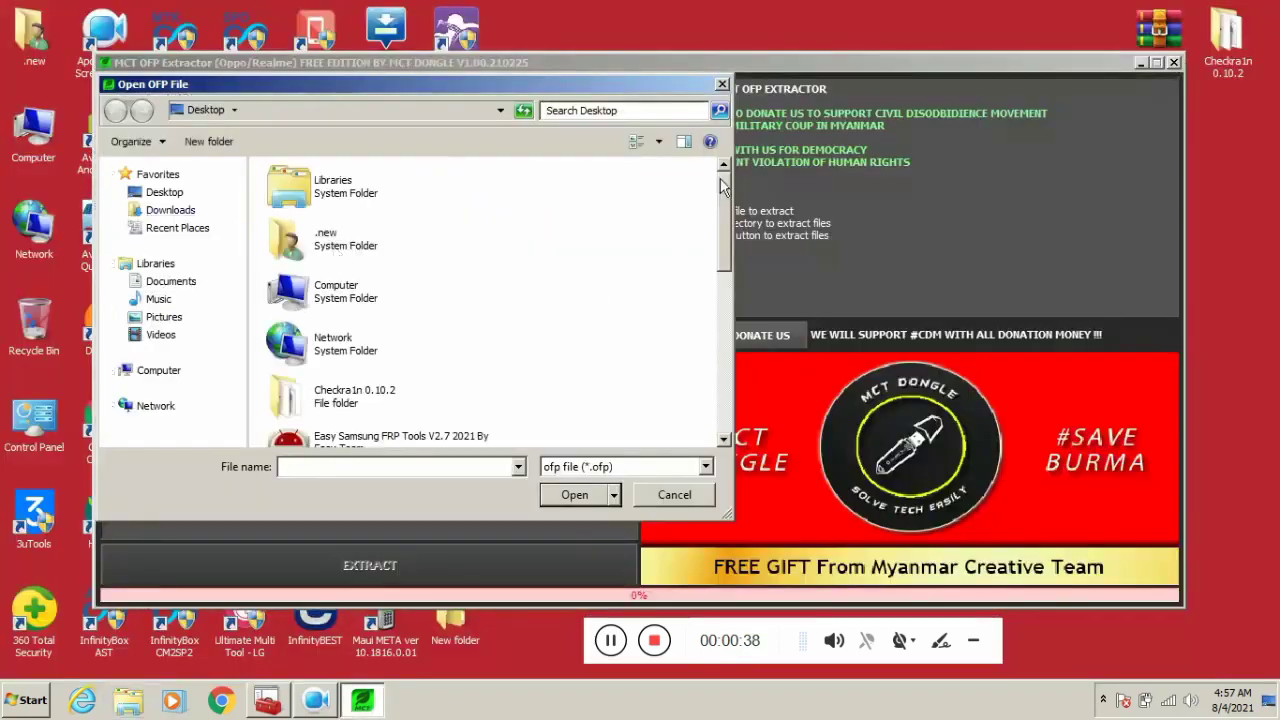
{"action": "scroll", "coordinate": [540, 175], "scroll_direction": "down", "scroll_amount": 8}
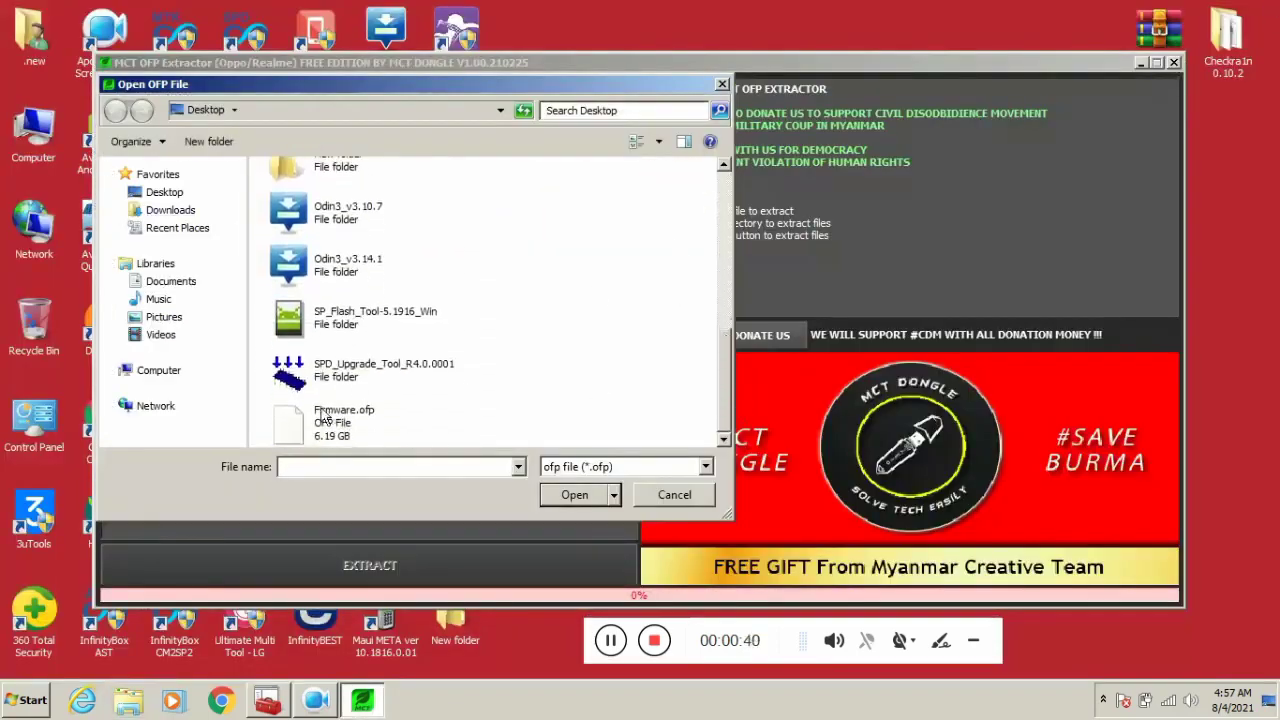
{"action": "double_click", "coordinate": [324, 418]}
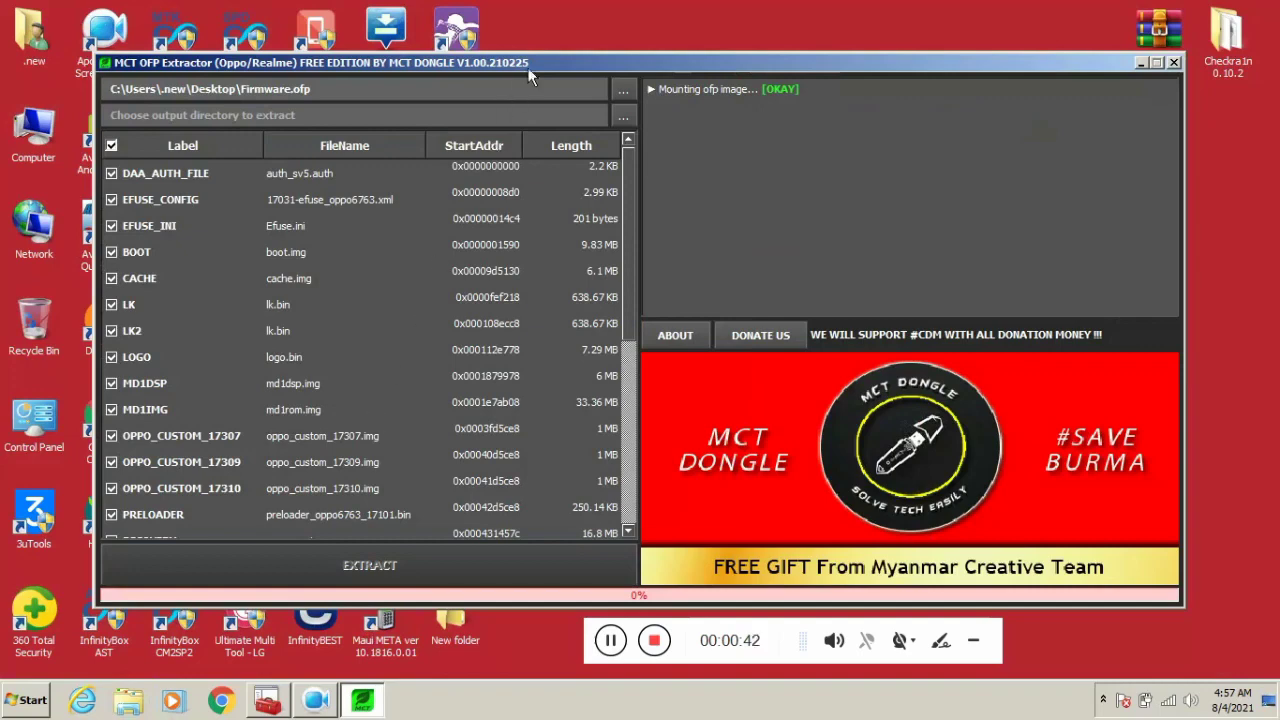
{"action": "left_click_drag", "start_coordinate": [533, 66], "coordinate": [535, 58]}
{"action": "mouse_move", "coordinate": [635, 145]}
{"action": "left_mouse_down"}
{"action": "mouse_move", "coordinate": [621, 356]}
{"action": "mouse_move", "coordinate": [633, 140]}
{"action": "left_mouse_up"}
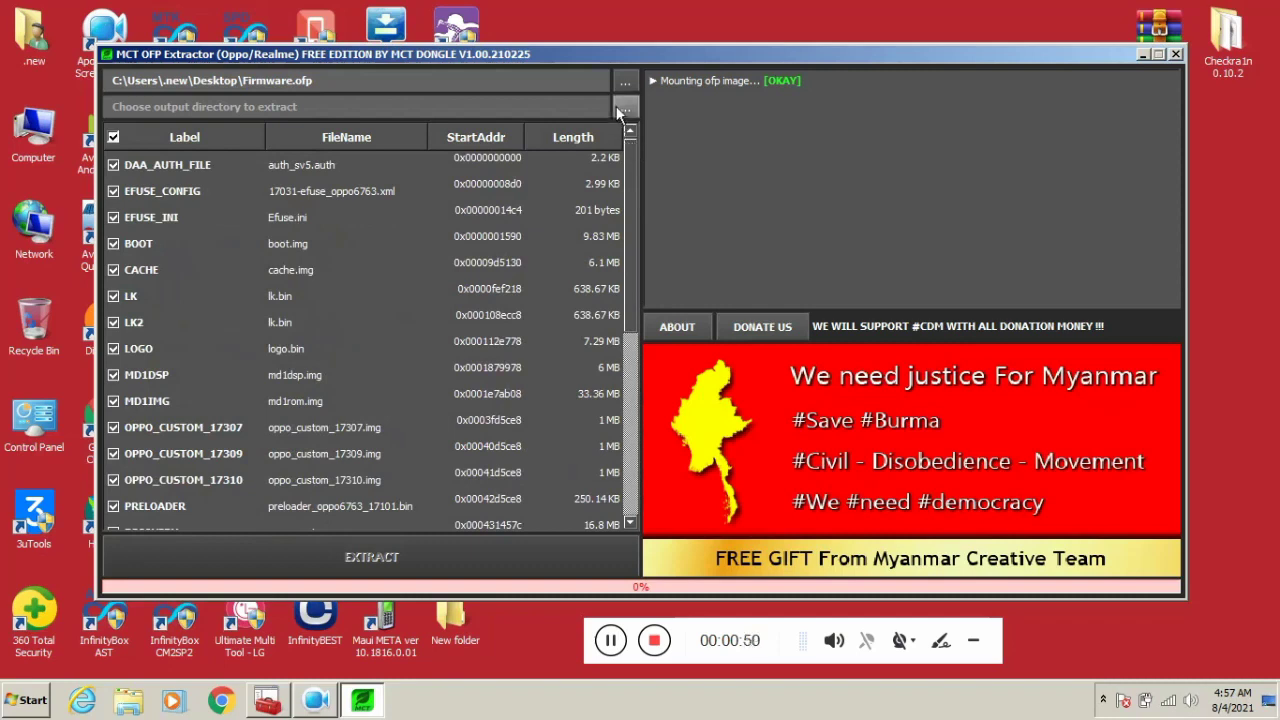
Create a desktop folder named Firmware and set it as the output directory for the extraction.
{"action": "left_click", "coordinate": [617, 107]}
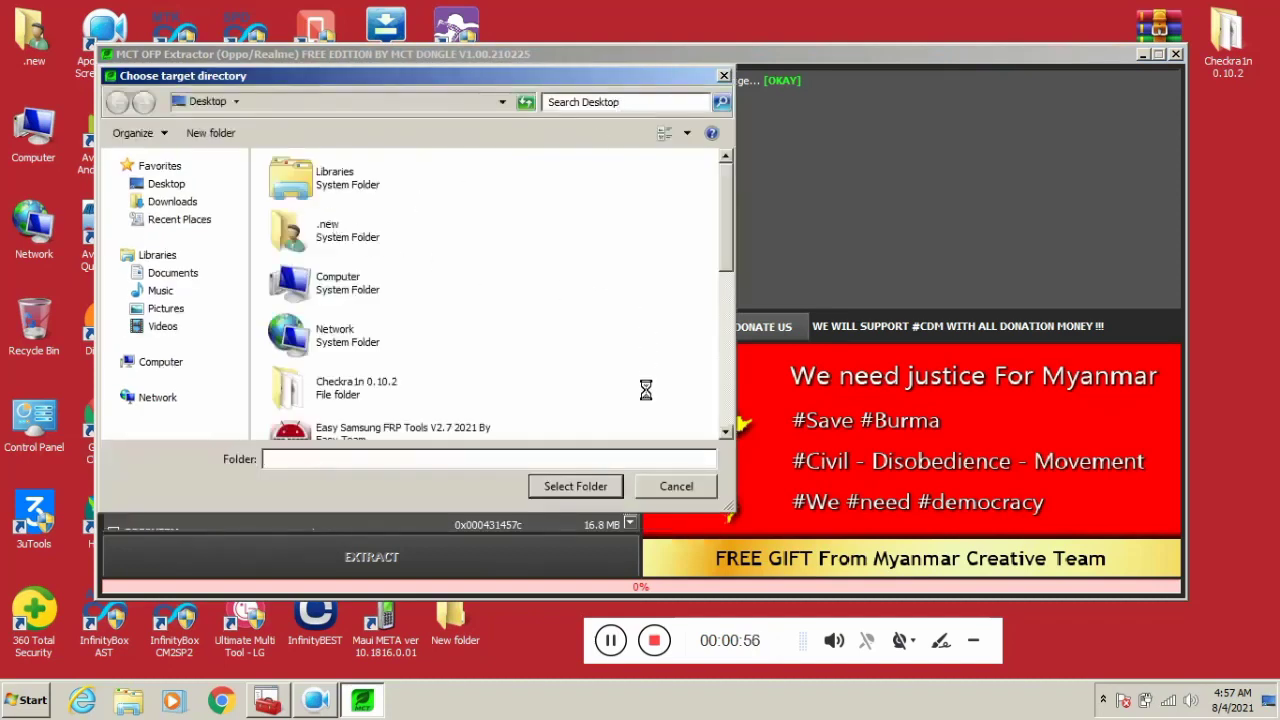
{"action": "right_click", "coordinate": [643, 342]}
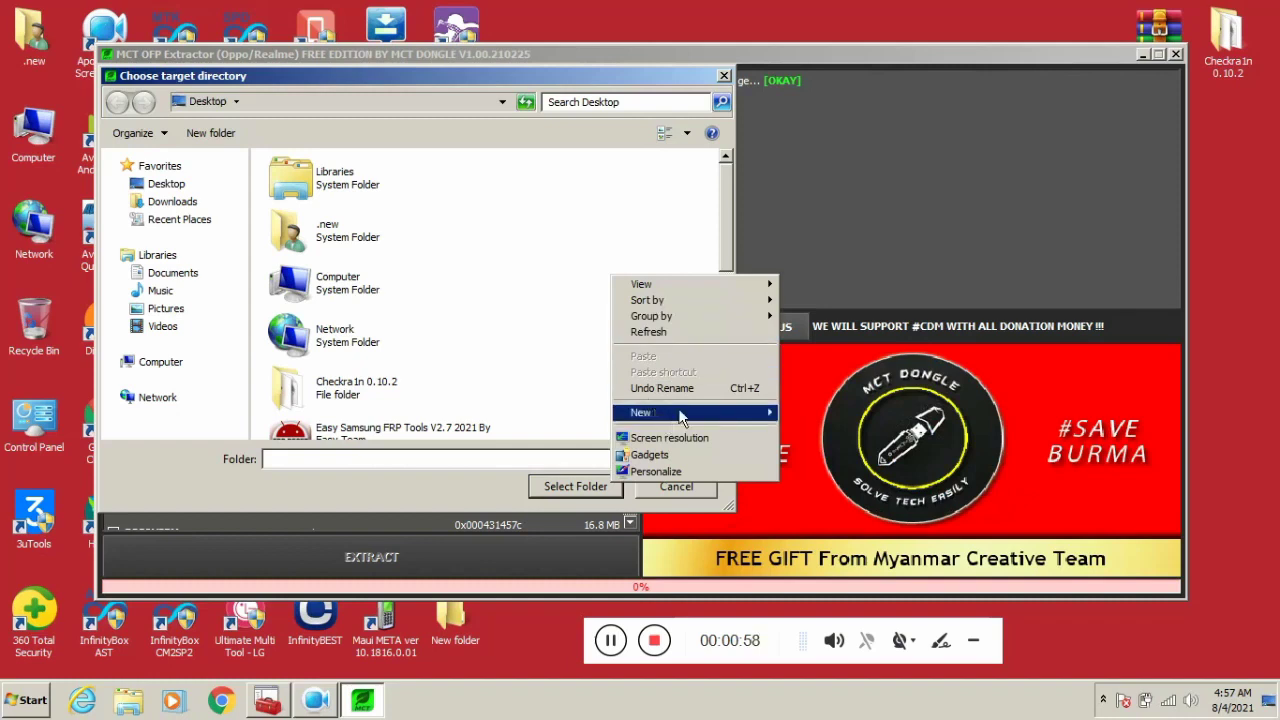
{"action": "mouse_move", "coordinate": [766, 413]}
{"action": "left_click", "coordinate": [809, 414]}
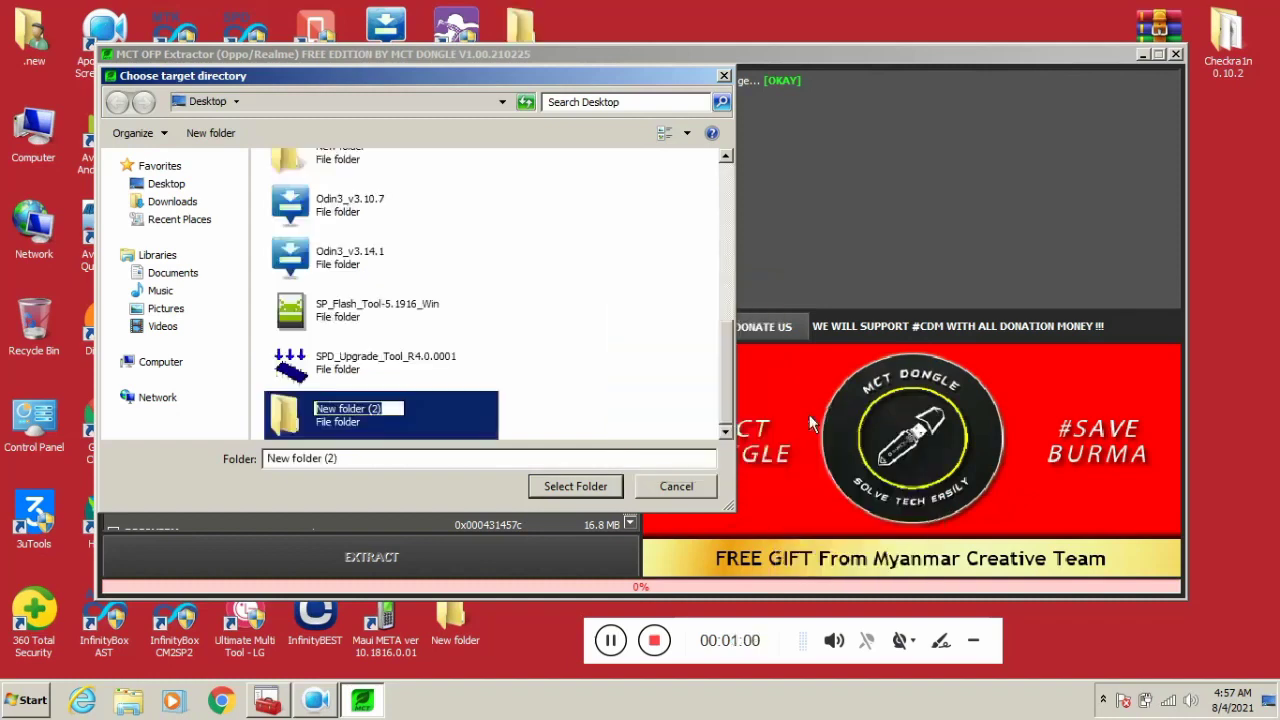
{"action": "type", "text": "Fi"}
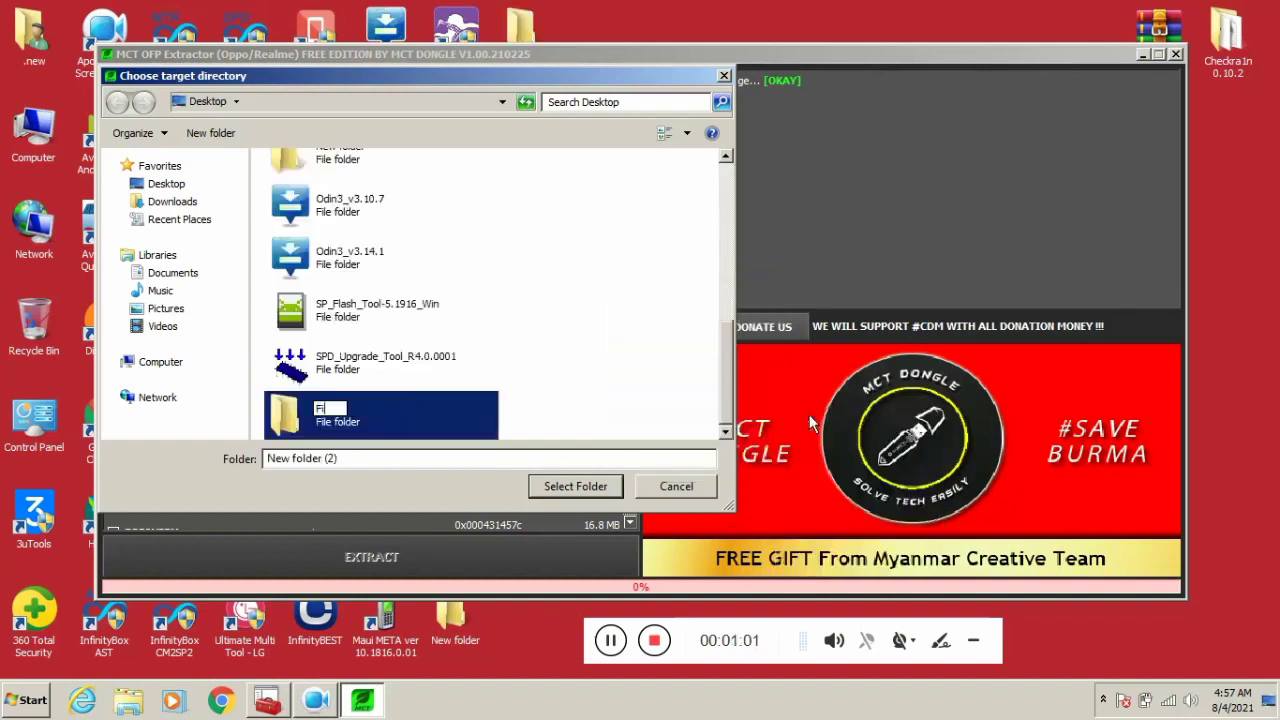
{"action": "type", "text": "rmware"}
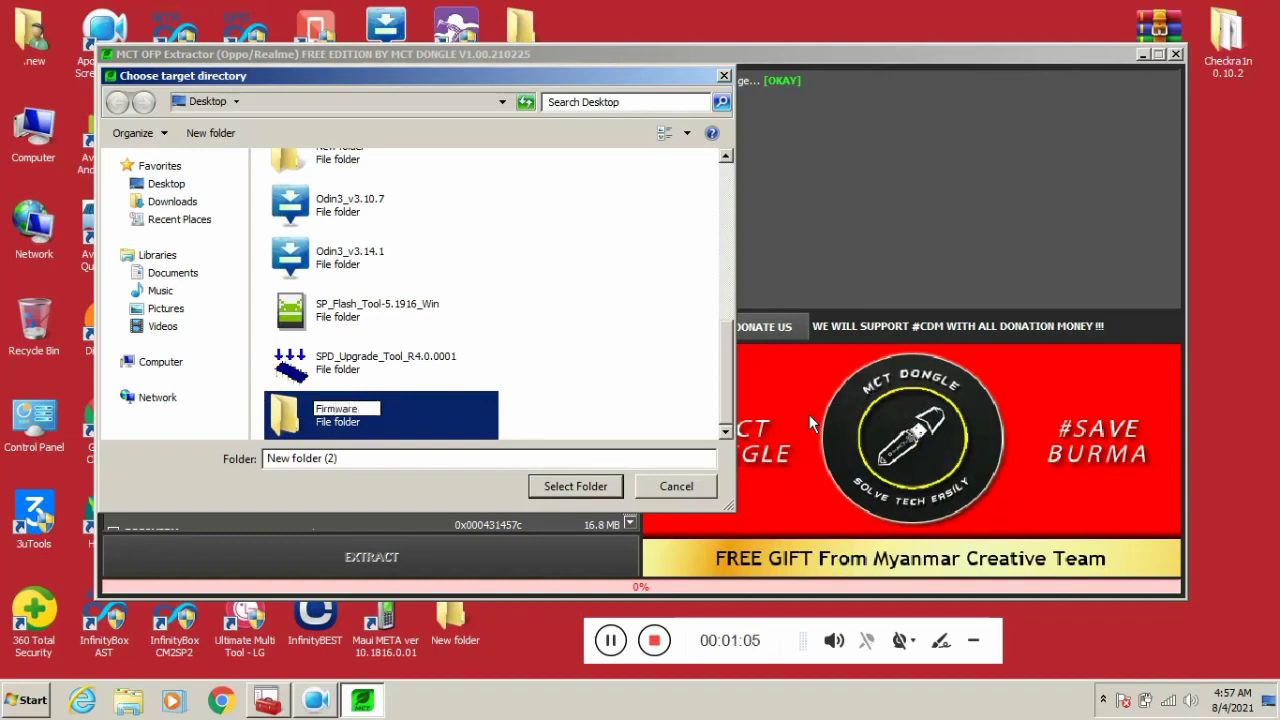
{"action": "left_click", "coordinate": [413, 408]}
{"action": "double_click", "coordinate": [416, 412]}
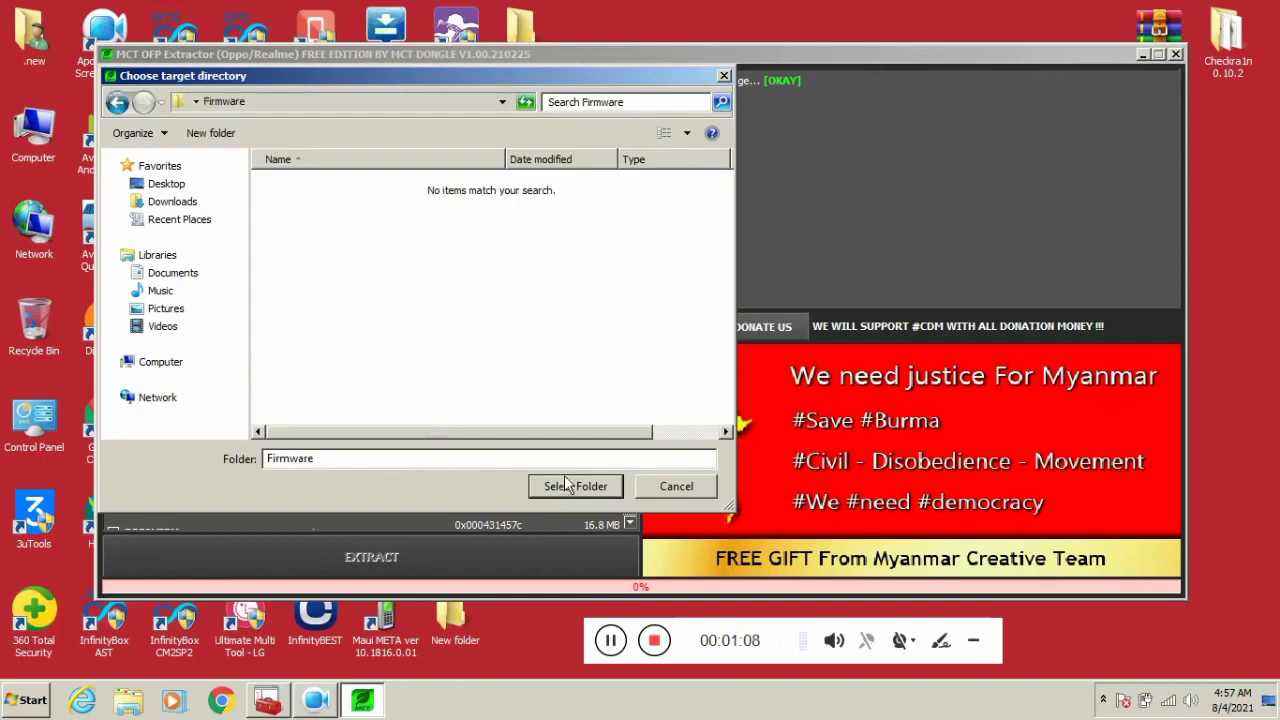
{"action": "left_click", "coordinate": [566, 484]}
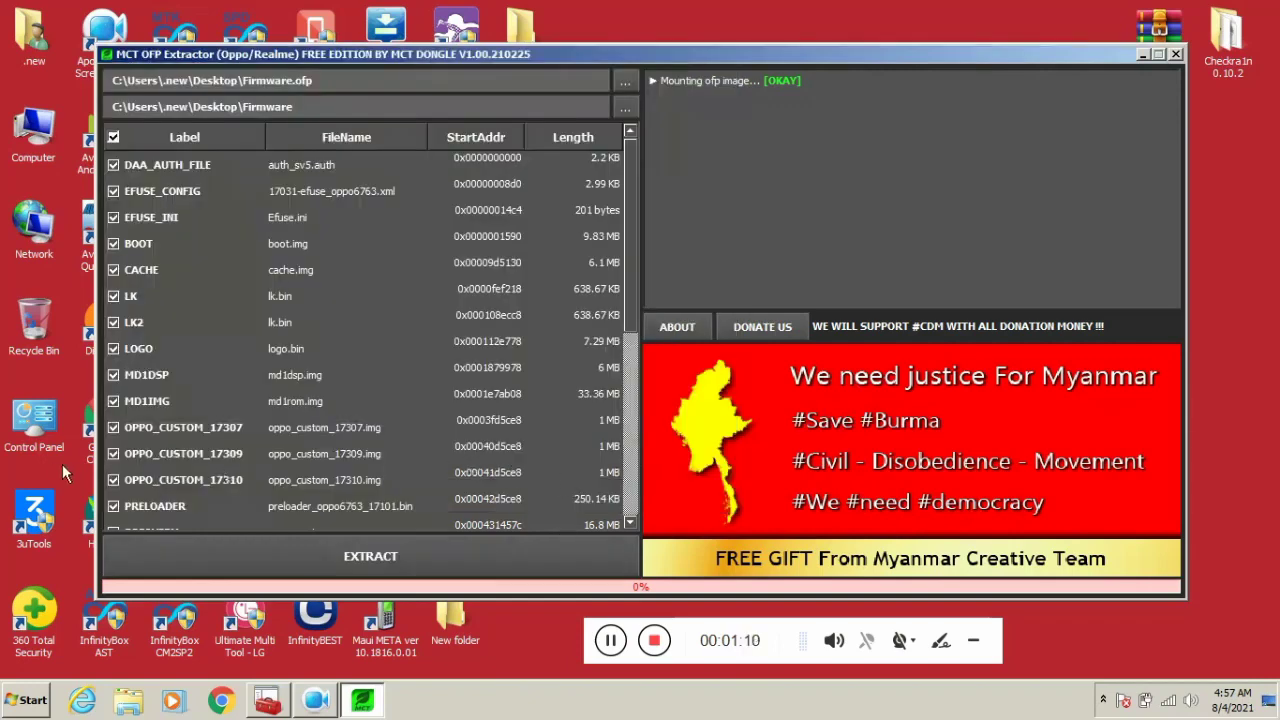
Extract all the checked partition files from the OFP firmware, and close the extractor once it has finished.
{"action": "scroll", "coordinate": [470, 448], "scroll_direction": "down", "scroll_amount": 5}
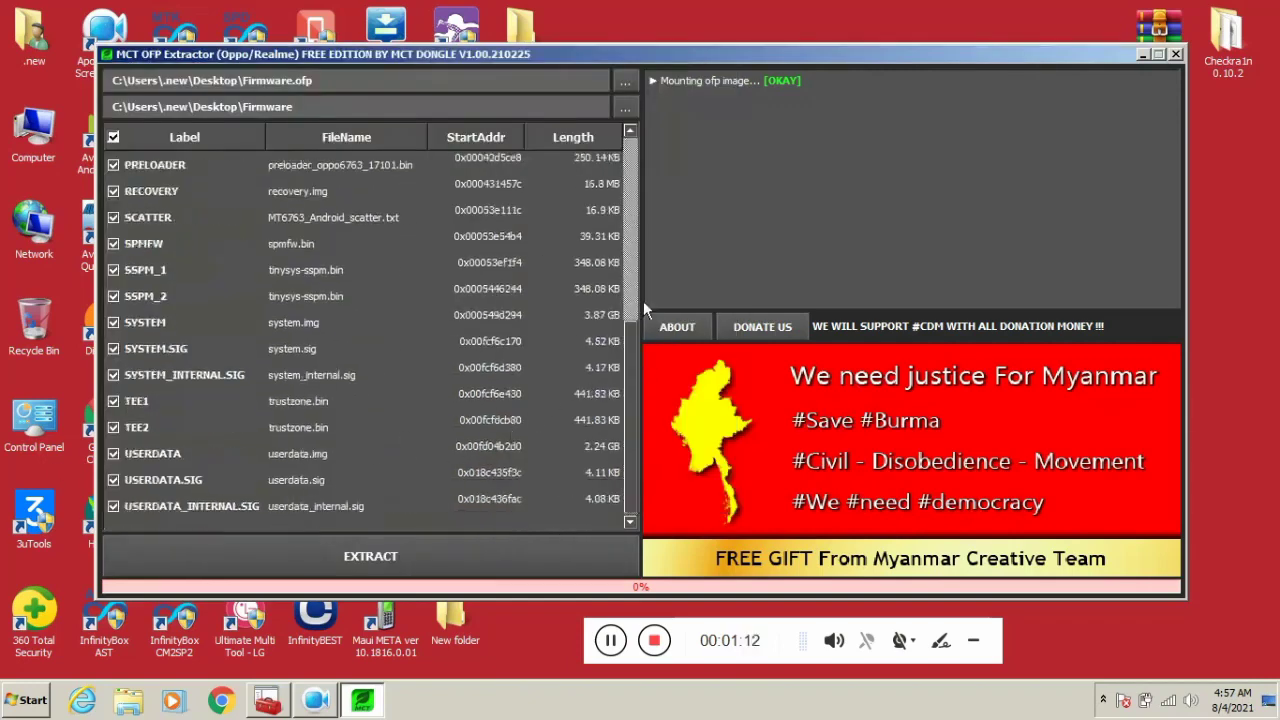
{"action": "left_click", "coordinate": [601, 640]}
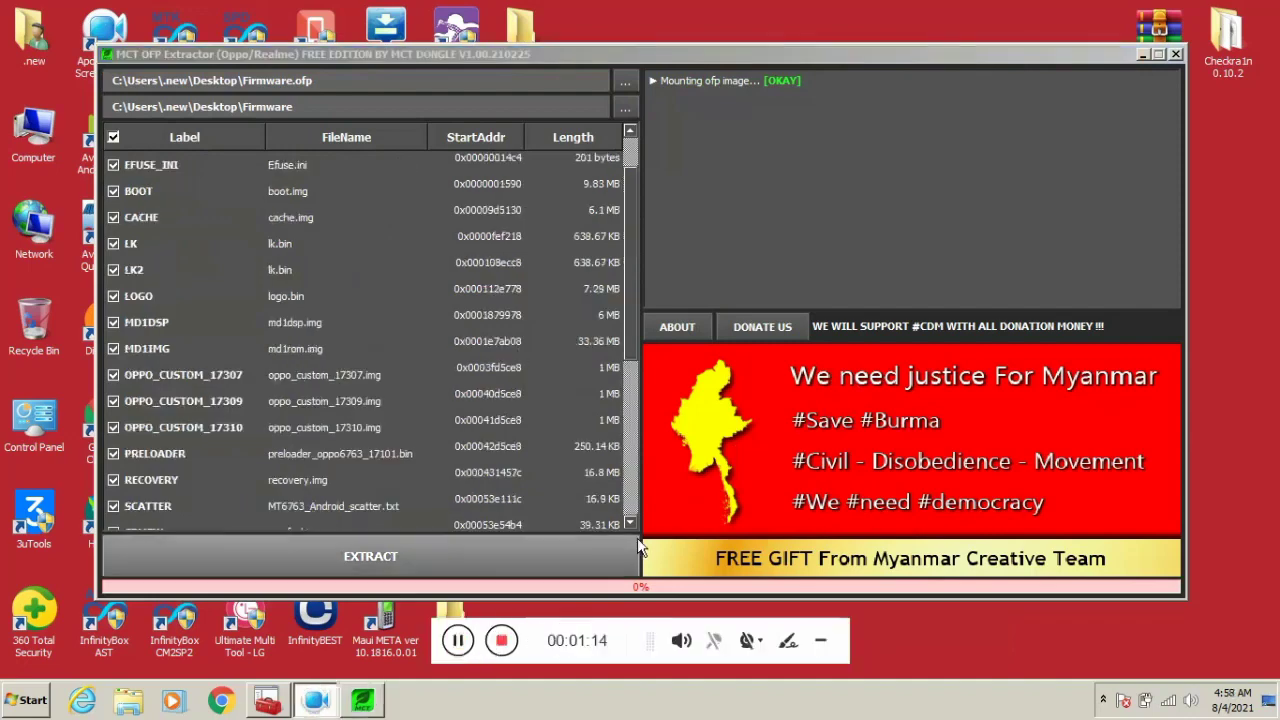
{"action": "left_click_drag", "start_coordinate": [633, 285], "coordinate": [637, 188]}
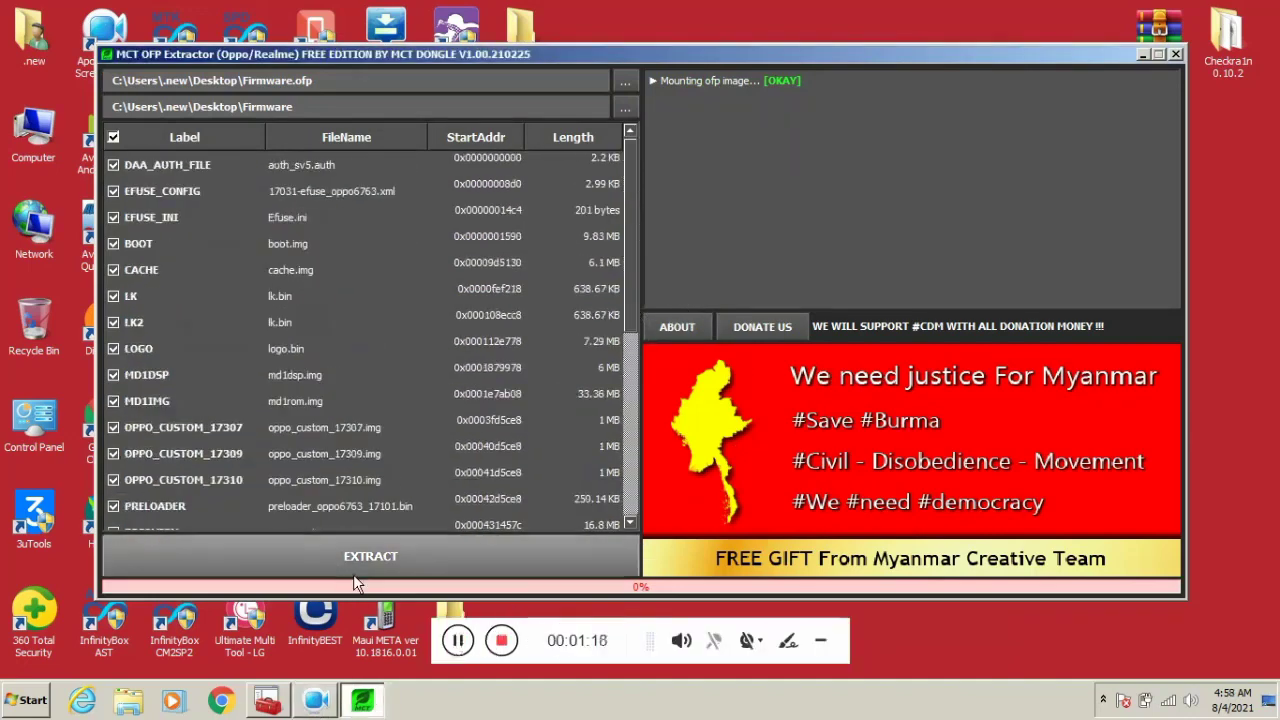
{"action": "left_click", "coordinate": [306, 554]}
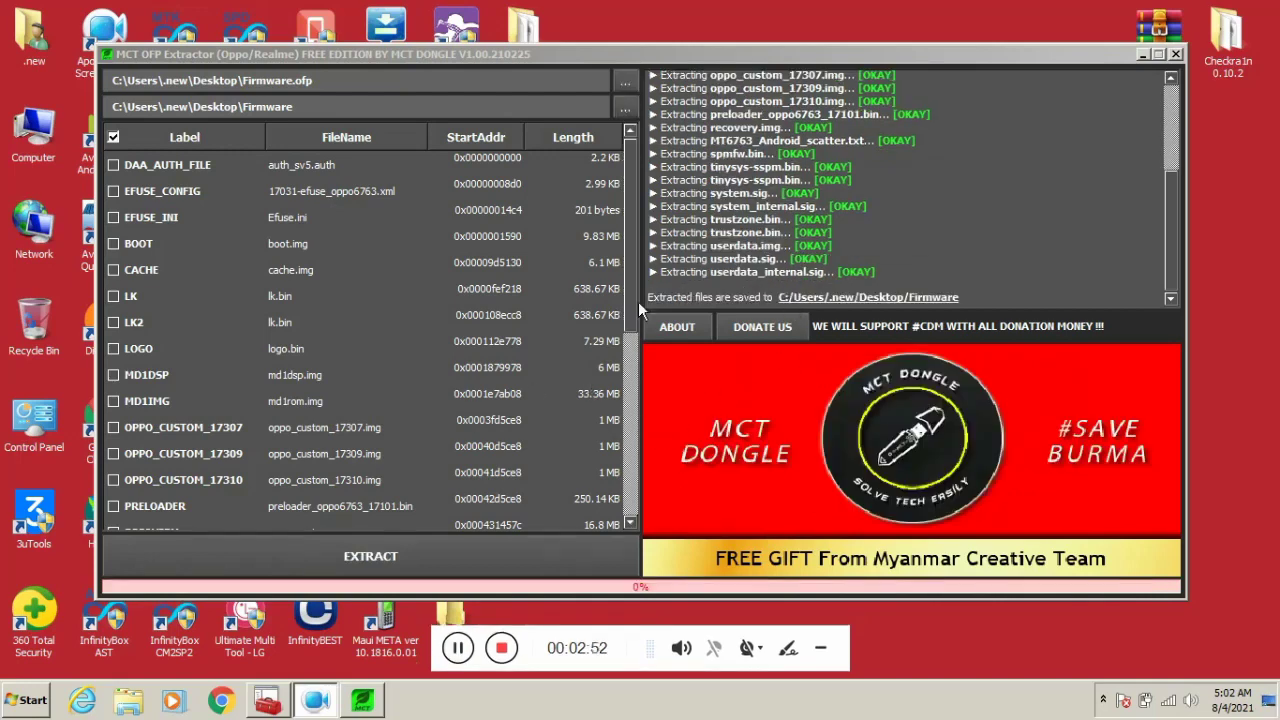
{"action": "left_click", "coordinate": [1176, 54]}
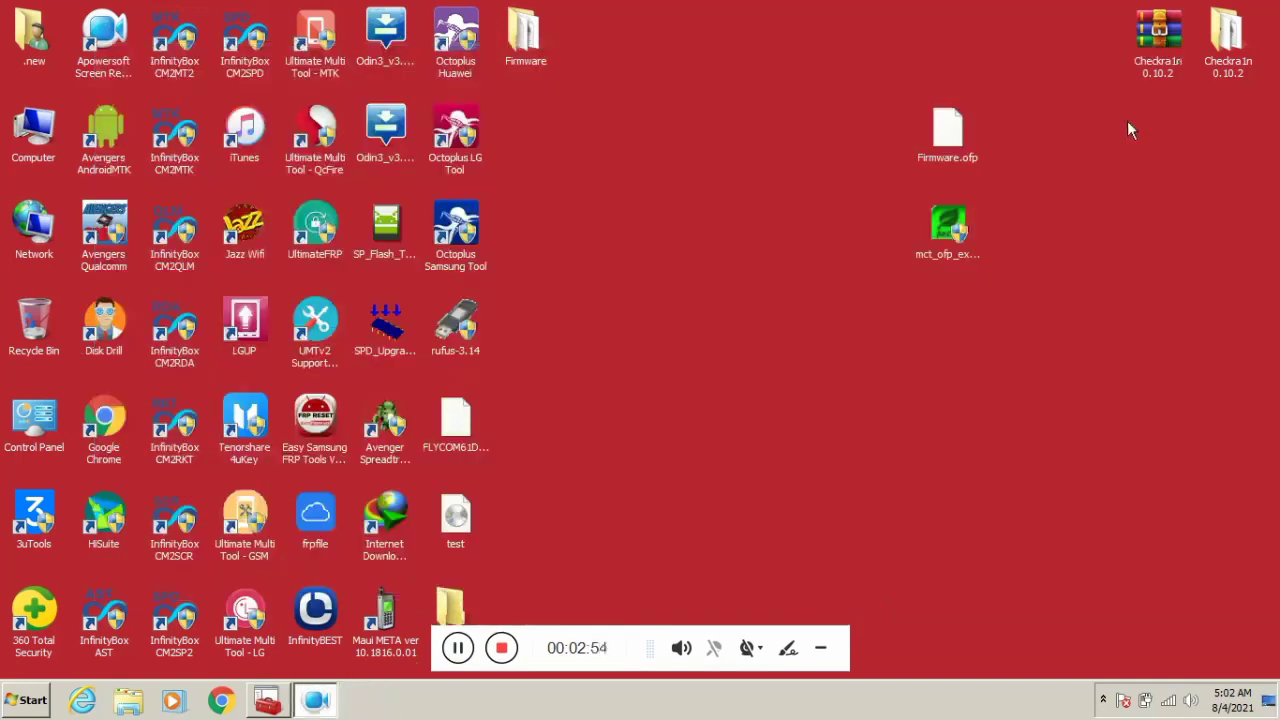
Examine the extracted files in the desktop Firmware folder, including the preloader and the MT6763_Android_scatter text file.
{"action": "double_click", "coordinate": [546, 34]}
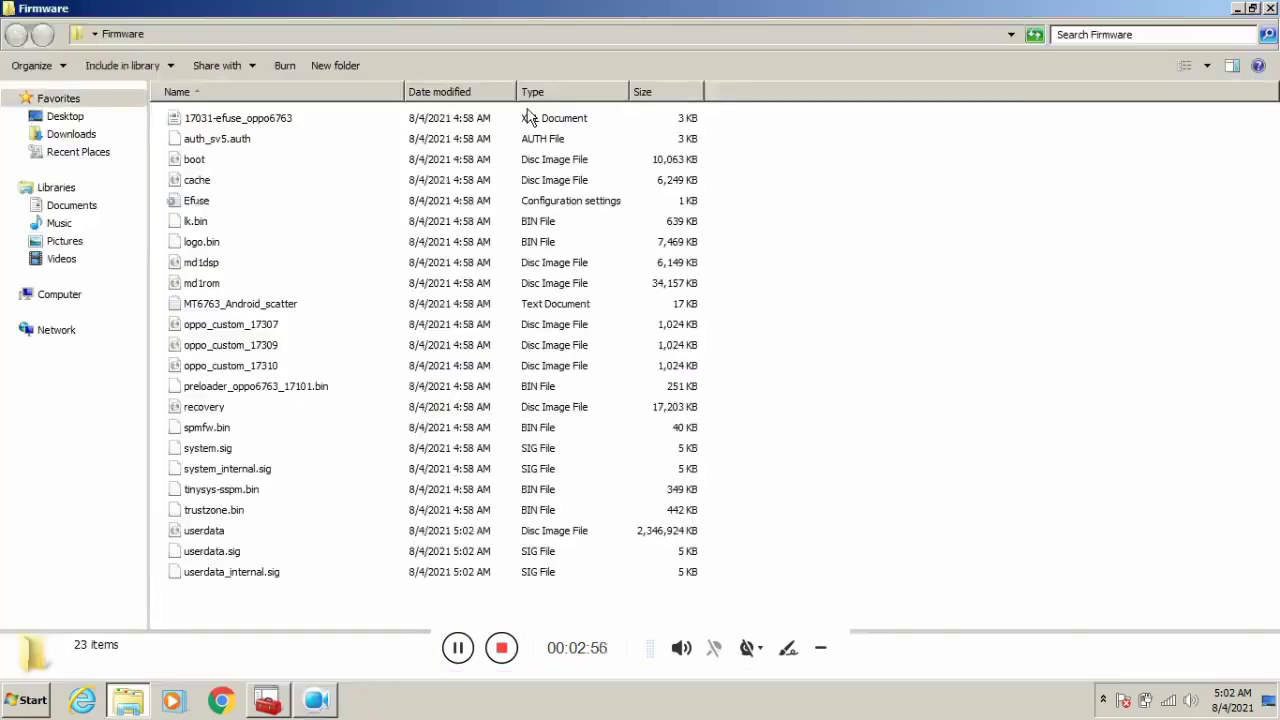
{"action": "left_click_drag", "start_coordinate": [729, 126], "coordinate": [275, 612]}
{"action": "left_click", "coordinate": [278, 388]}
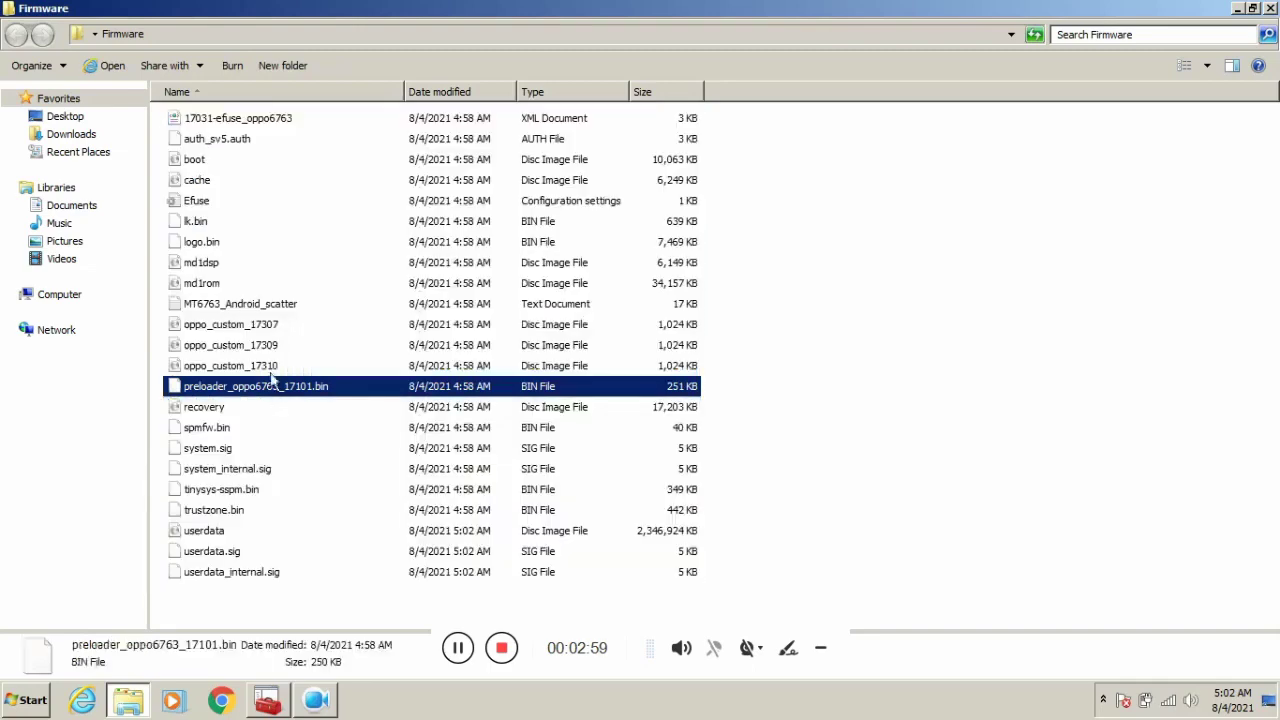
{"action": "double_click", "coordinate": [268, 305]}
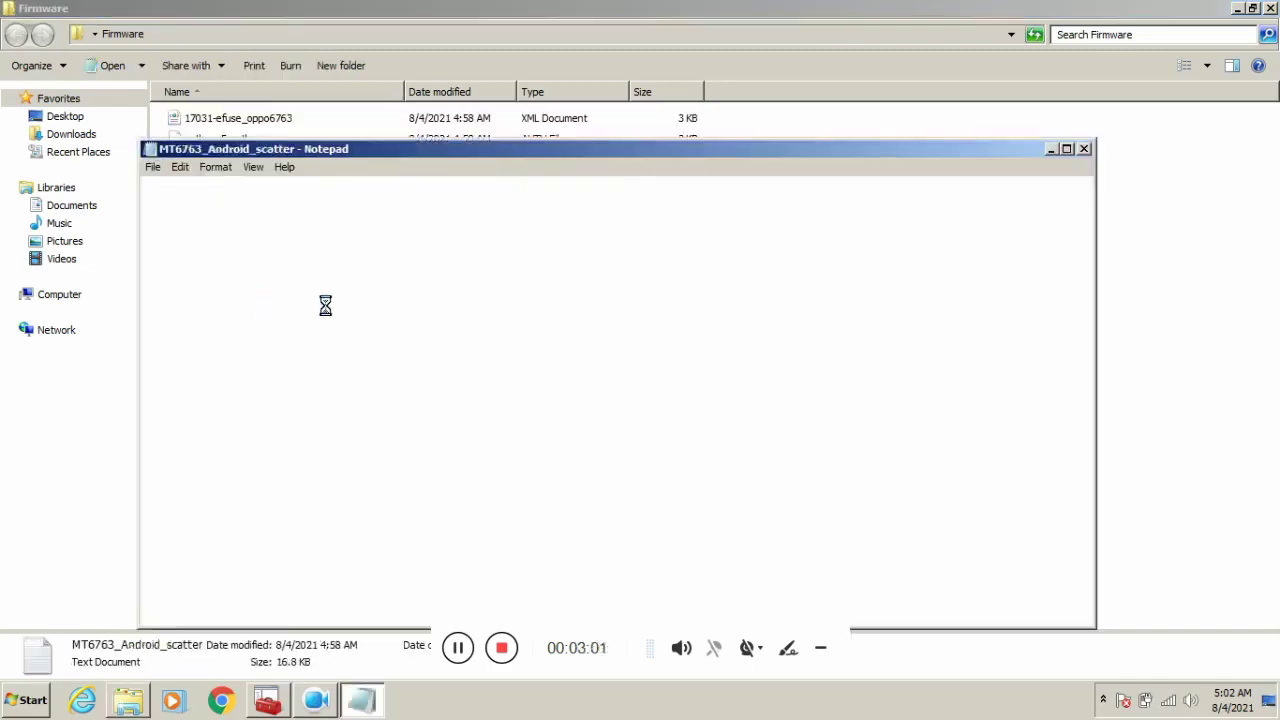
{"action": "left_click", "coordinate": [1083, 148]}
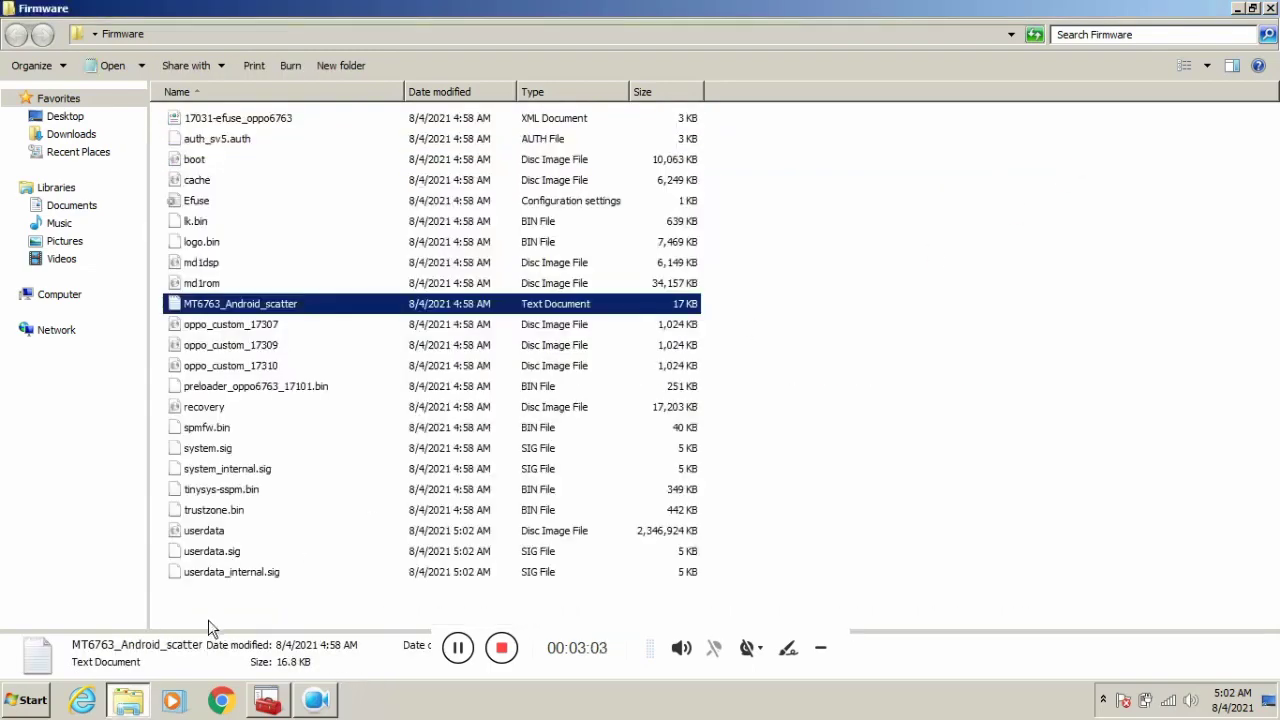
{"action": "left_click_drag", "start_coordinate": [211, 600], "coordinate": [440, 160]}
{"action": "left_click", "coordinate": [450, 118]}
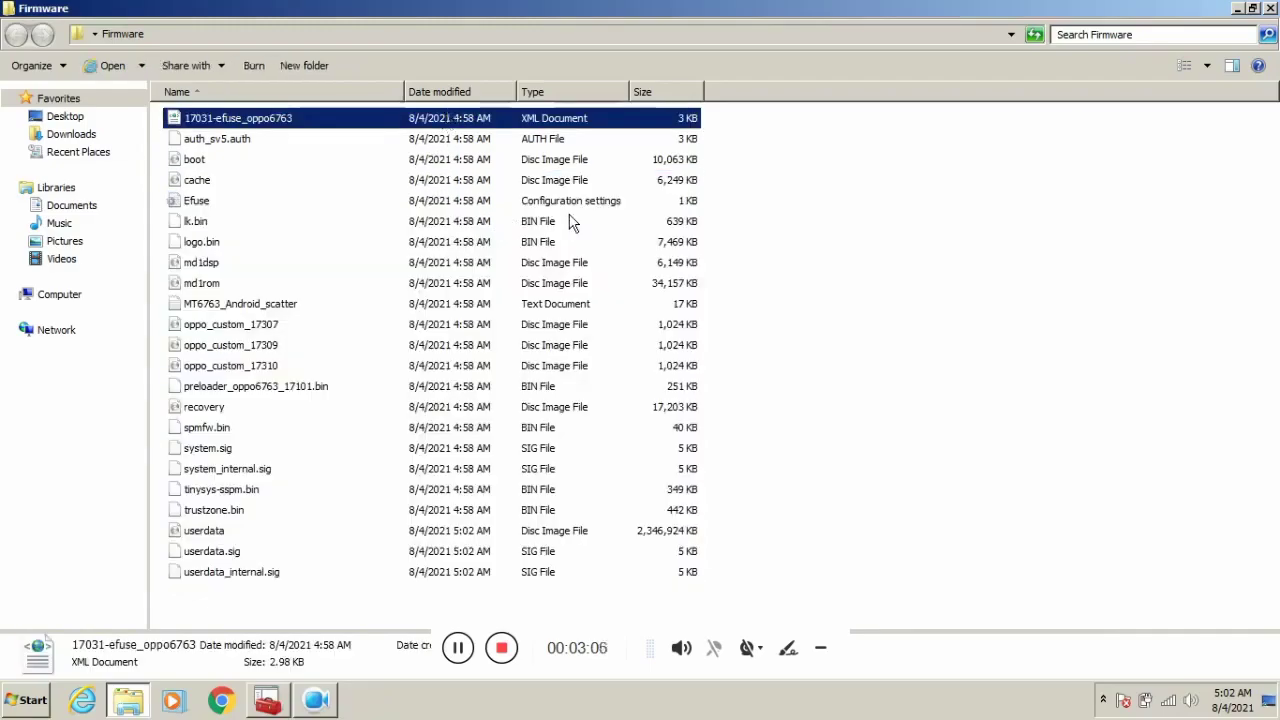
{"action": "key", "text": "super+d"}
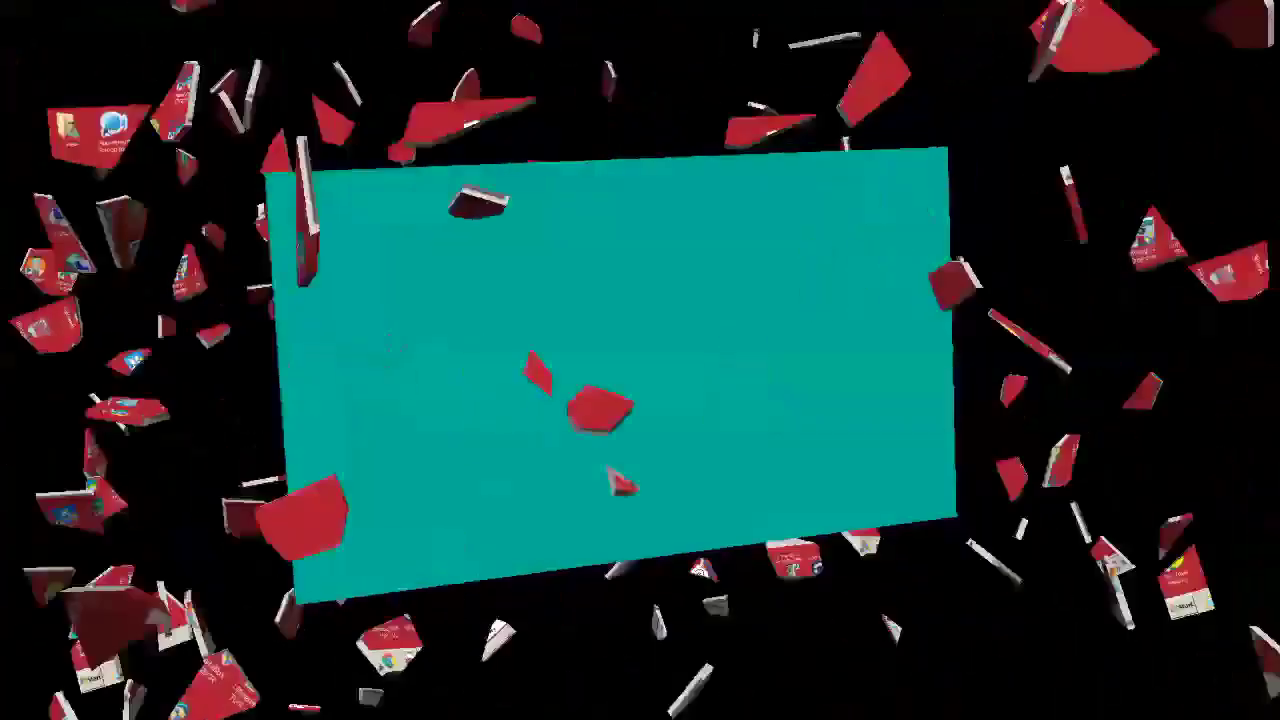
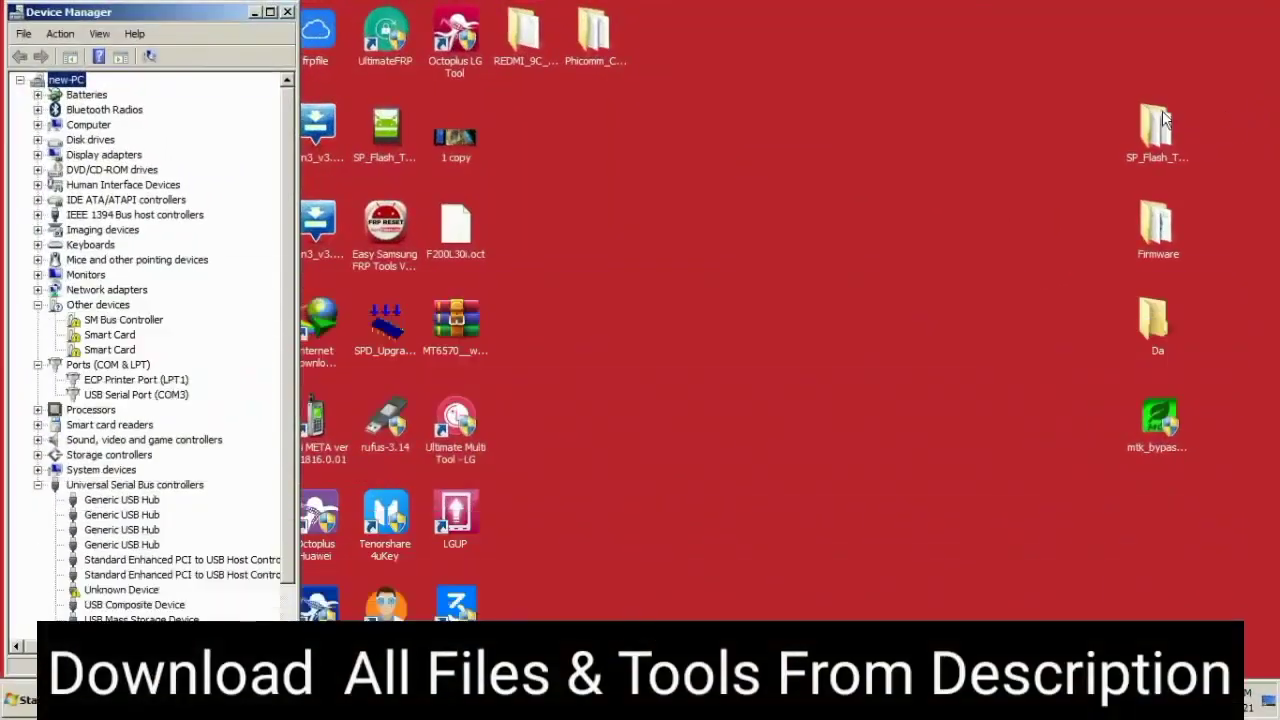
{"action": "left_click_drag", "start_coordinate": [1050, 72], "coordinate": [1218, 485]}
{"action": "left_click", "coordinate": [1063, 335]}
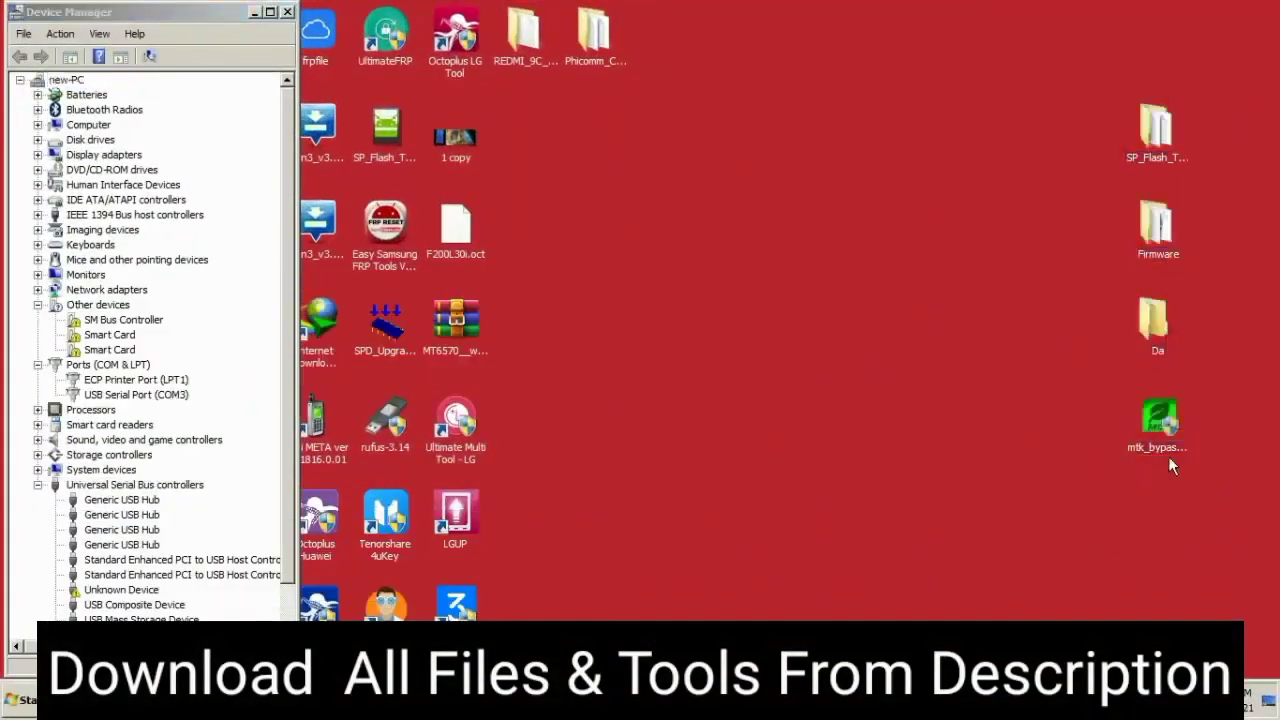
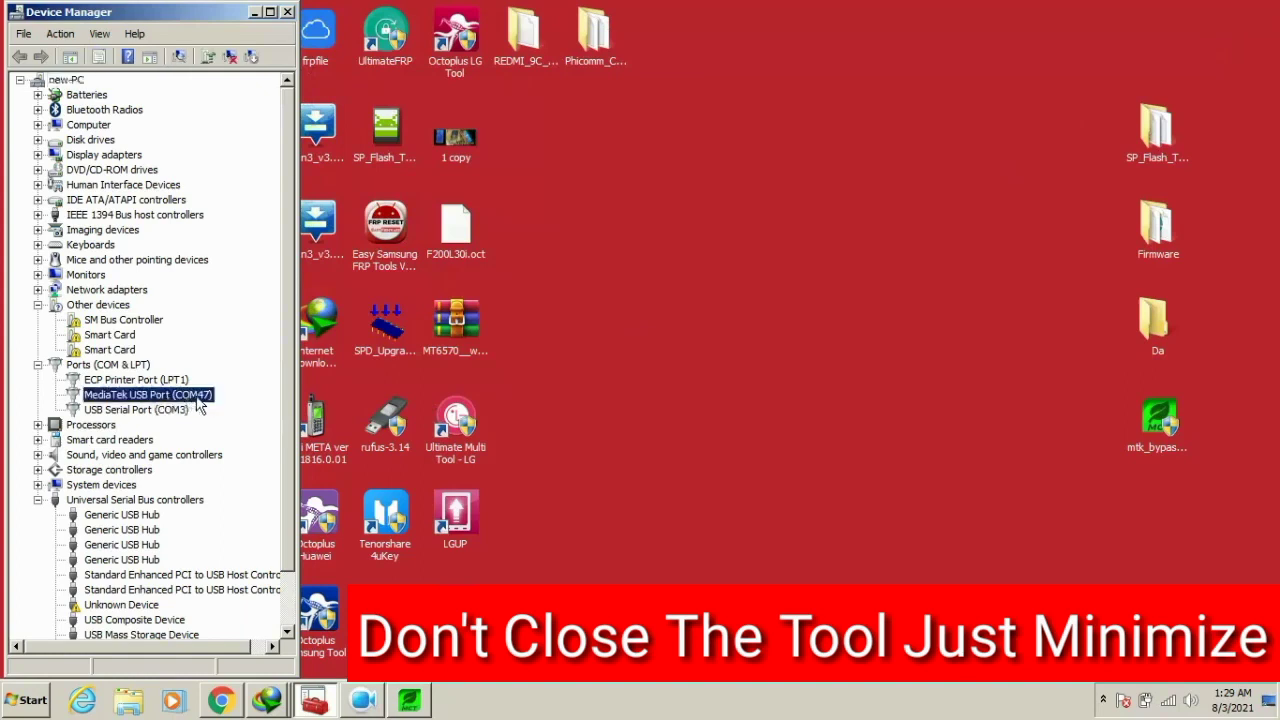
Launch SP Flash Tool from the SP_Flash_Tool_v5.1824_Win folder, close that folder and dismiss the missing scatter file error.
{"action": "double_click", "coordinate": [1157, 135]}
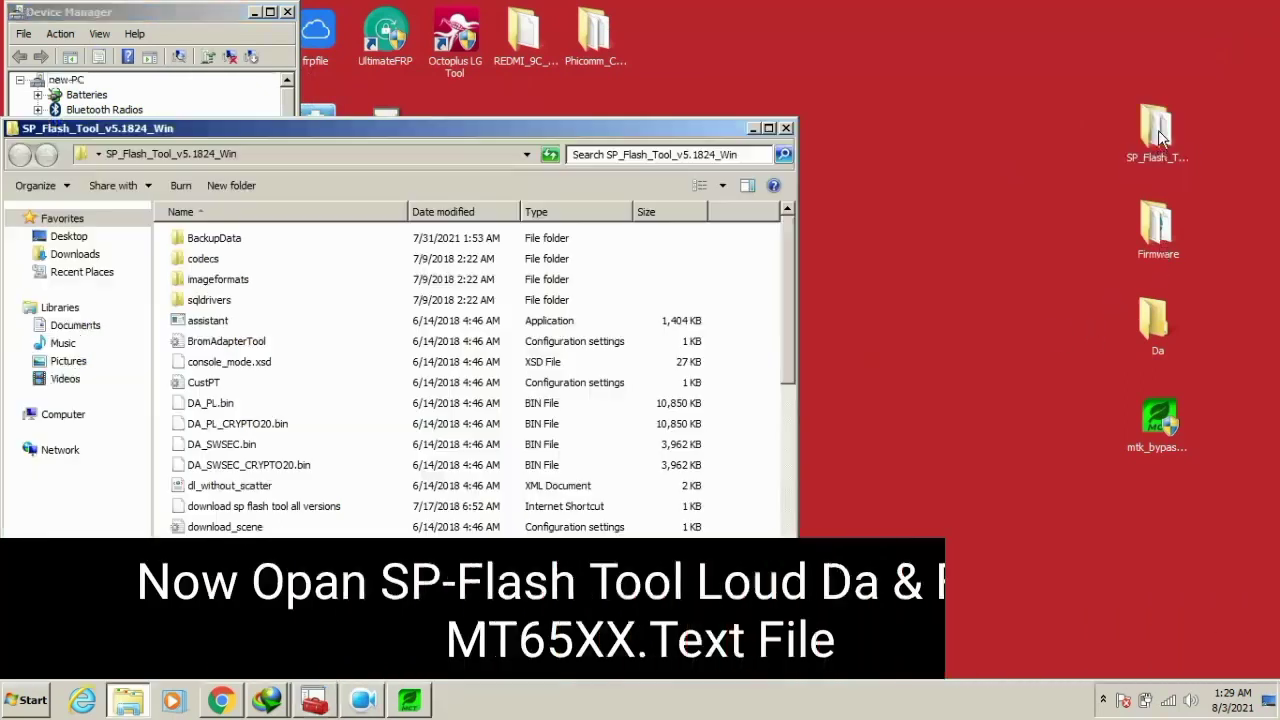
{"action": "double_click", "coordinate": [215, 547]}
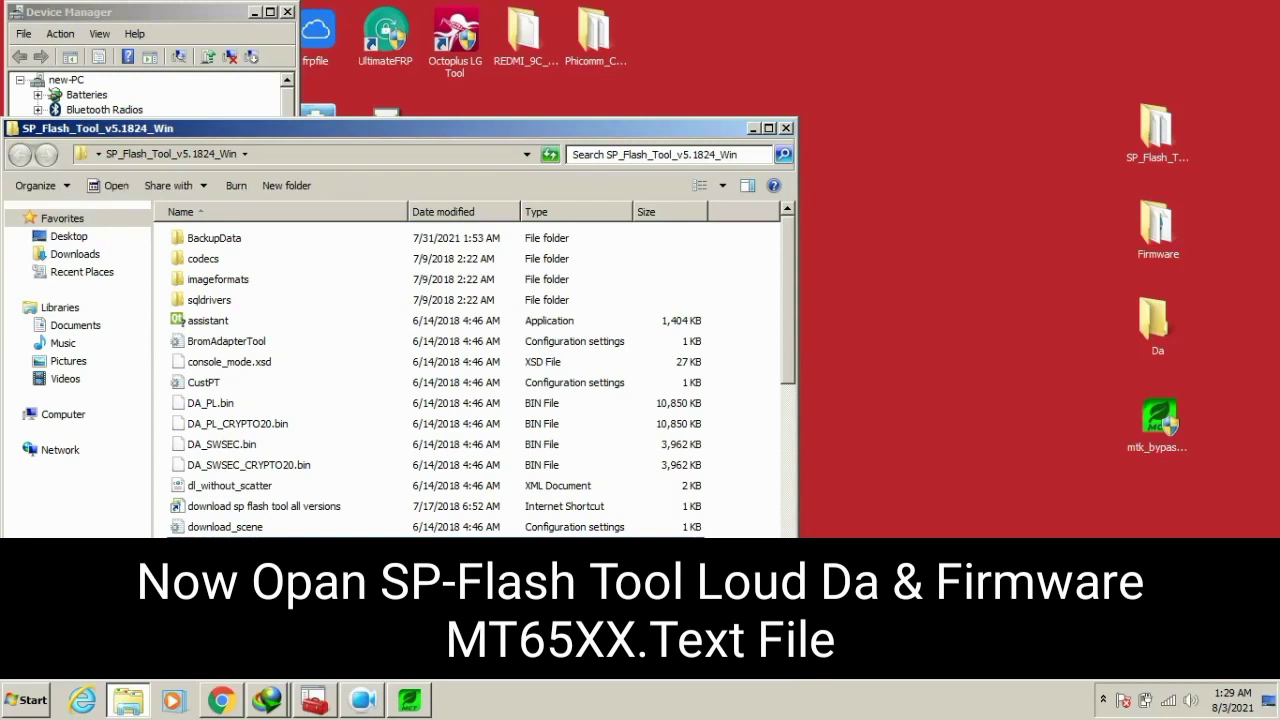
{"action": "left_click", "coordinate": [786, 129]}
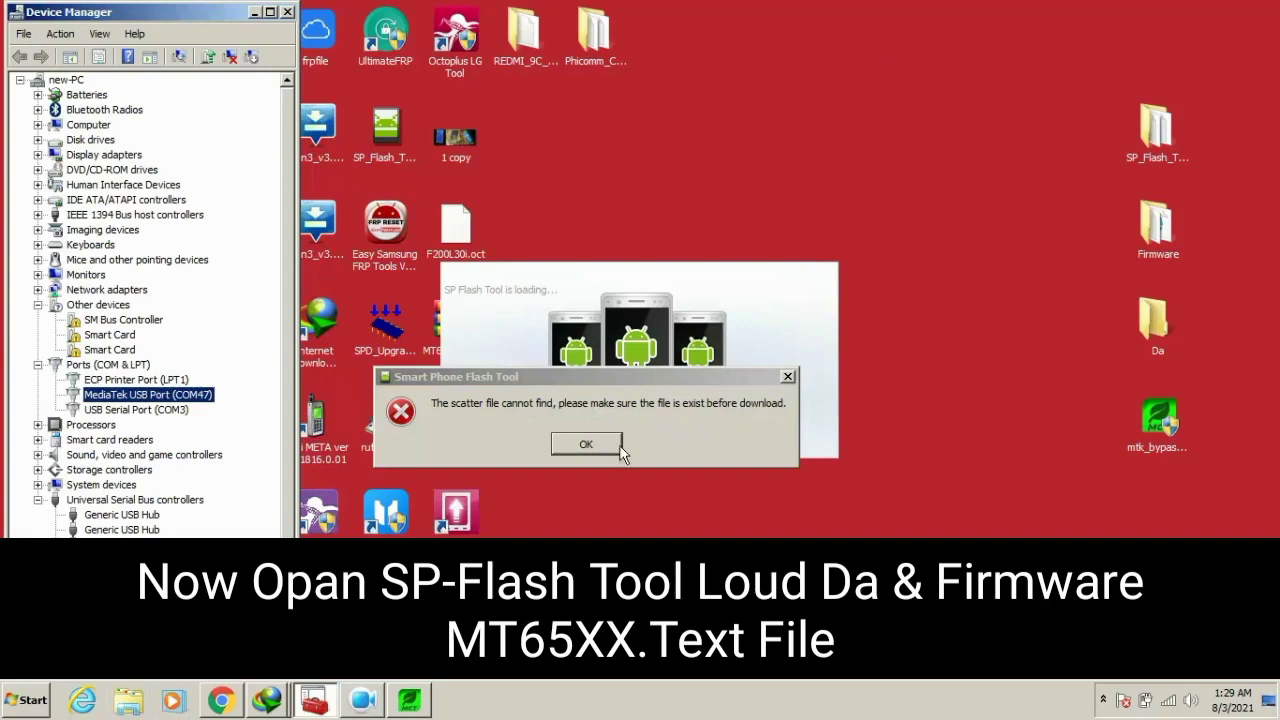
{"action": "left_click", "coordinate": [620, 455]}
{"action": "left_click_drag", "start_coordinate": [660, 117], "coordinate": [867, 24]}
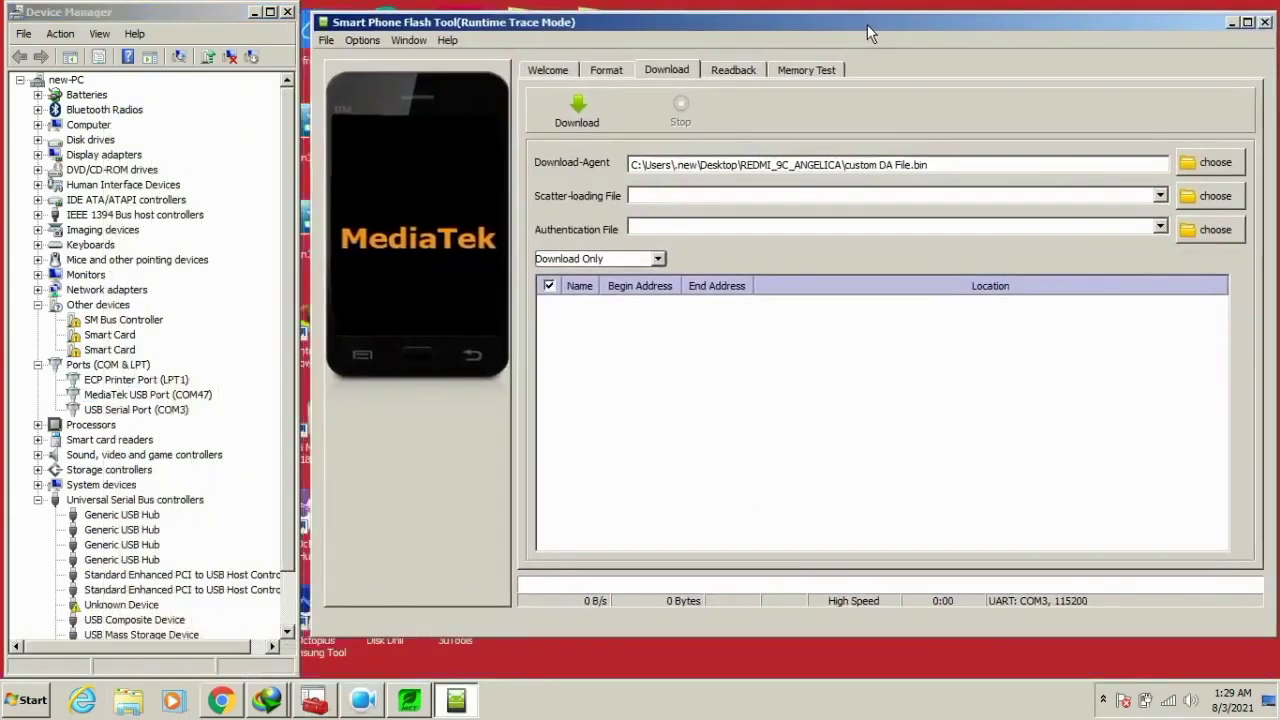
{"action": "left_click", "coordinate": [1197, 163]}
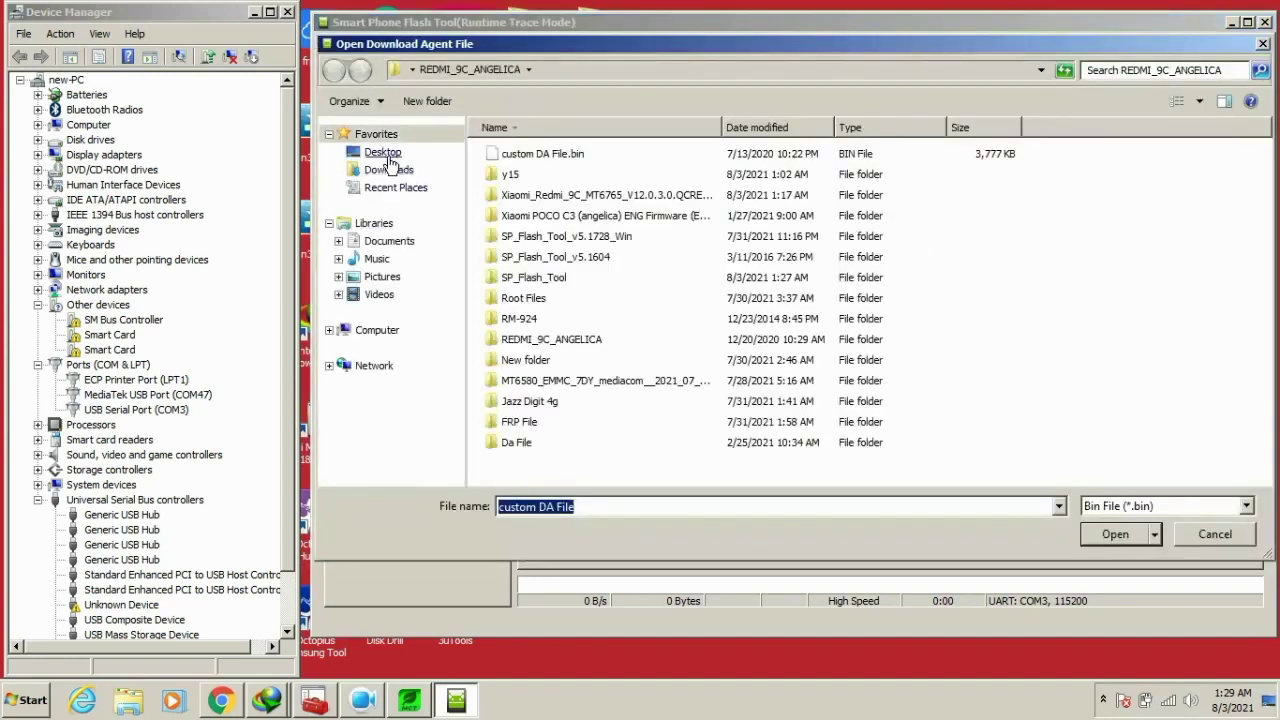
{"action": "left_click", "coordinate": [400, 153]}
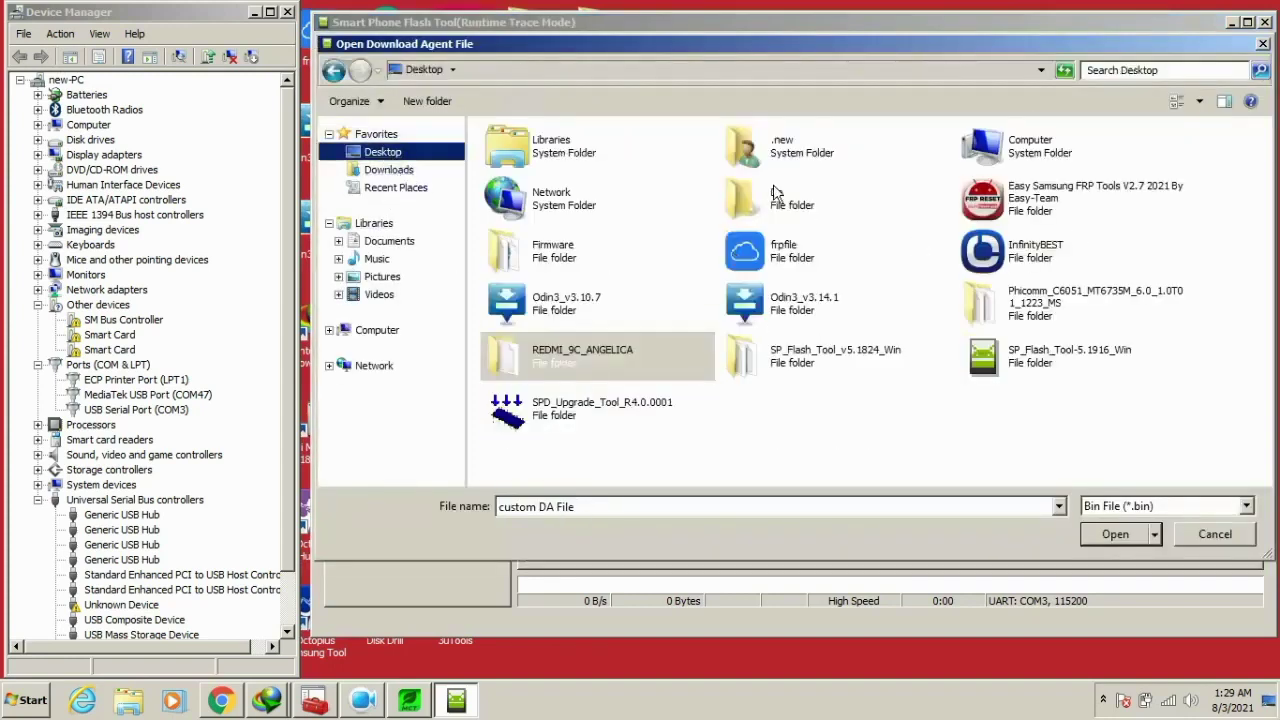
{"action": "double_click", "coordinate": [776, 205]}
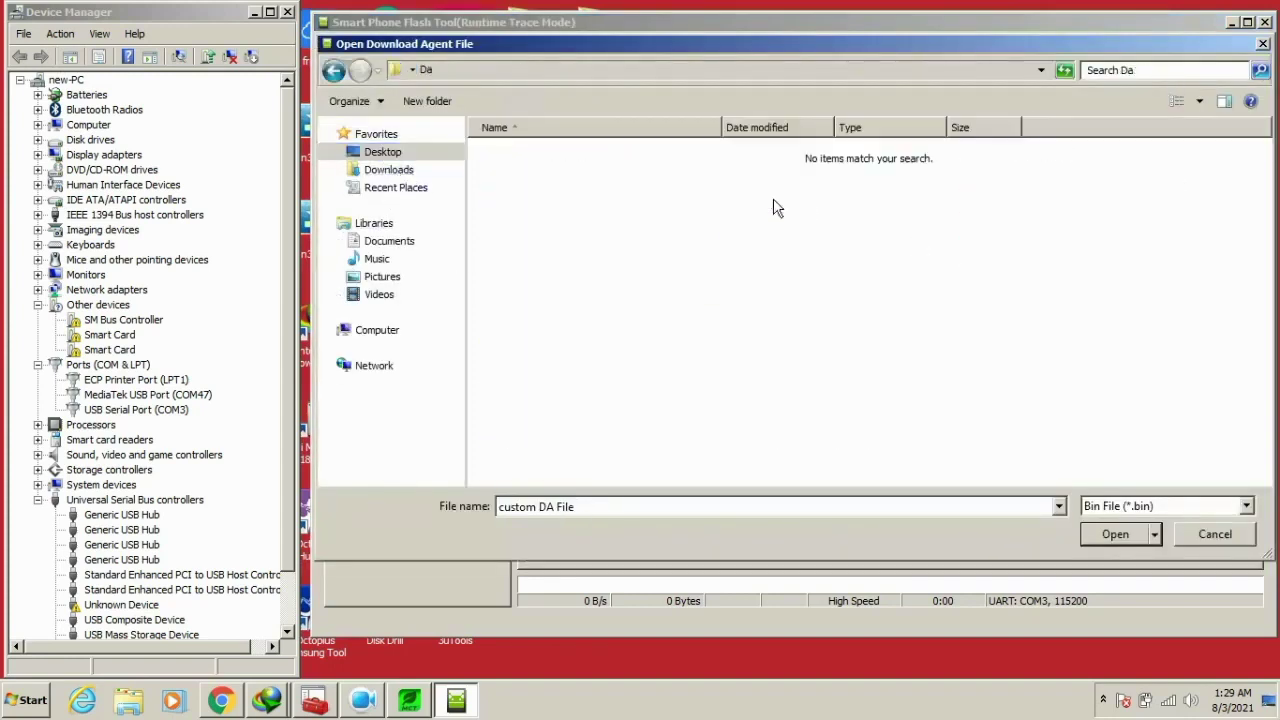
{"action": "right_click", "coordinate": [583, 218]}
{"action": "left_click", "coordinate": [612, 284]}
{"action": "left_click", "coordinate": [1263, 43]}
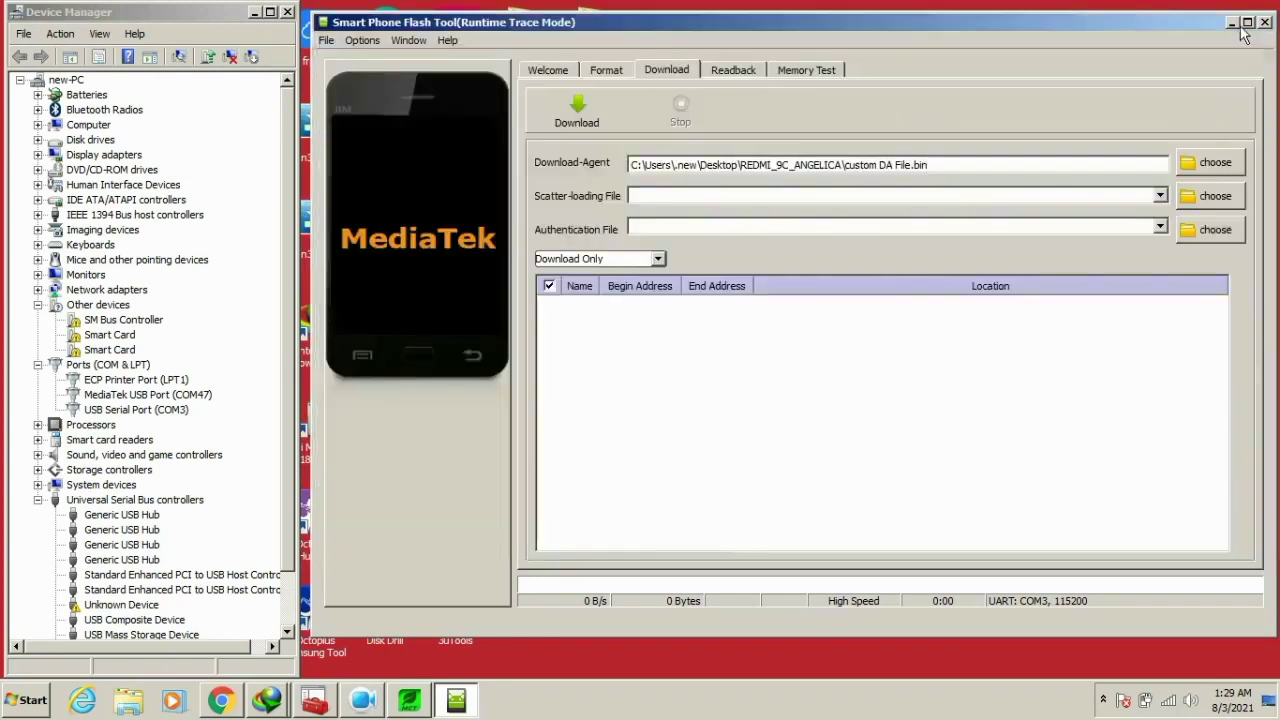
Minimise the flash tool and copy custom DA File.bin from the desktop folder REDMI_9C_ANGELICA.
{"action": "left_click", "coordinate": [1233, 22]}
{"action": "left_click", "coordinate": [587, 38]}
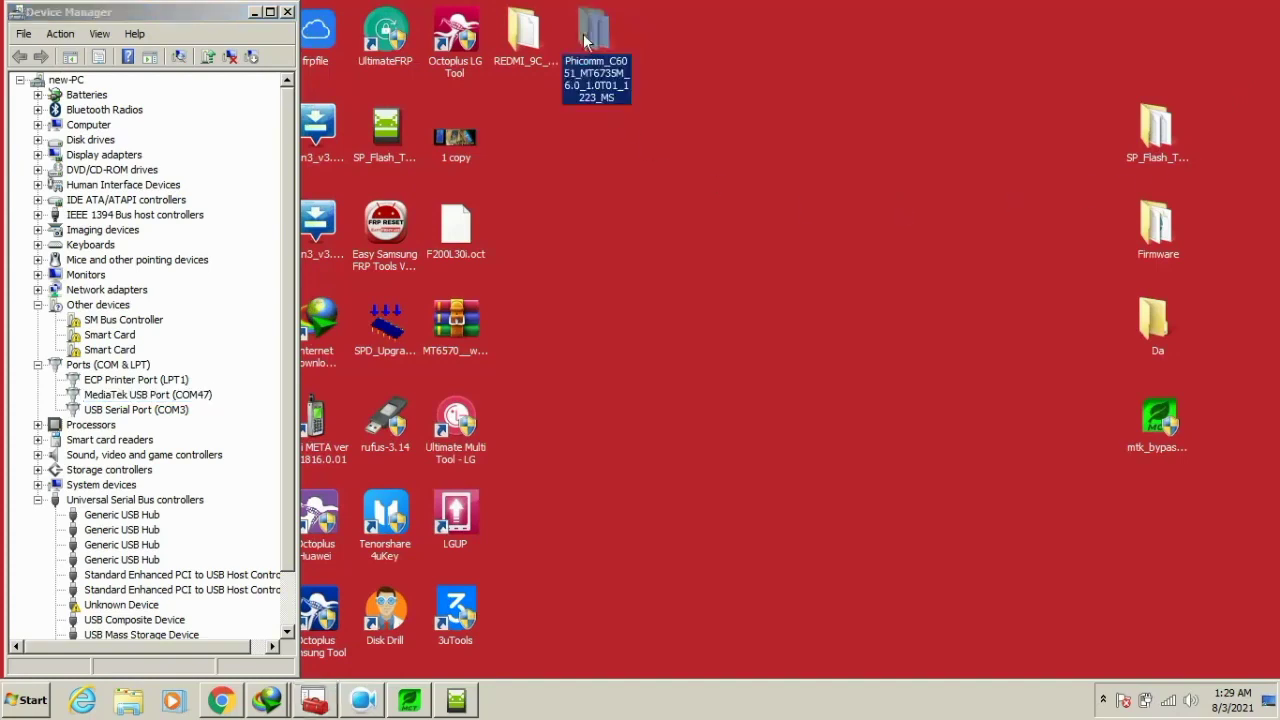
{"action": "left_click", "coordinate": [529, 38]}
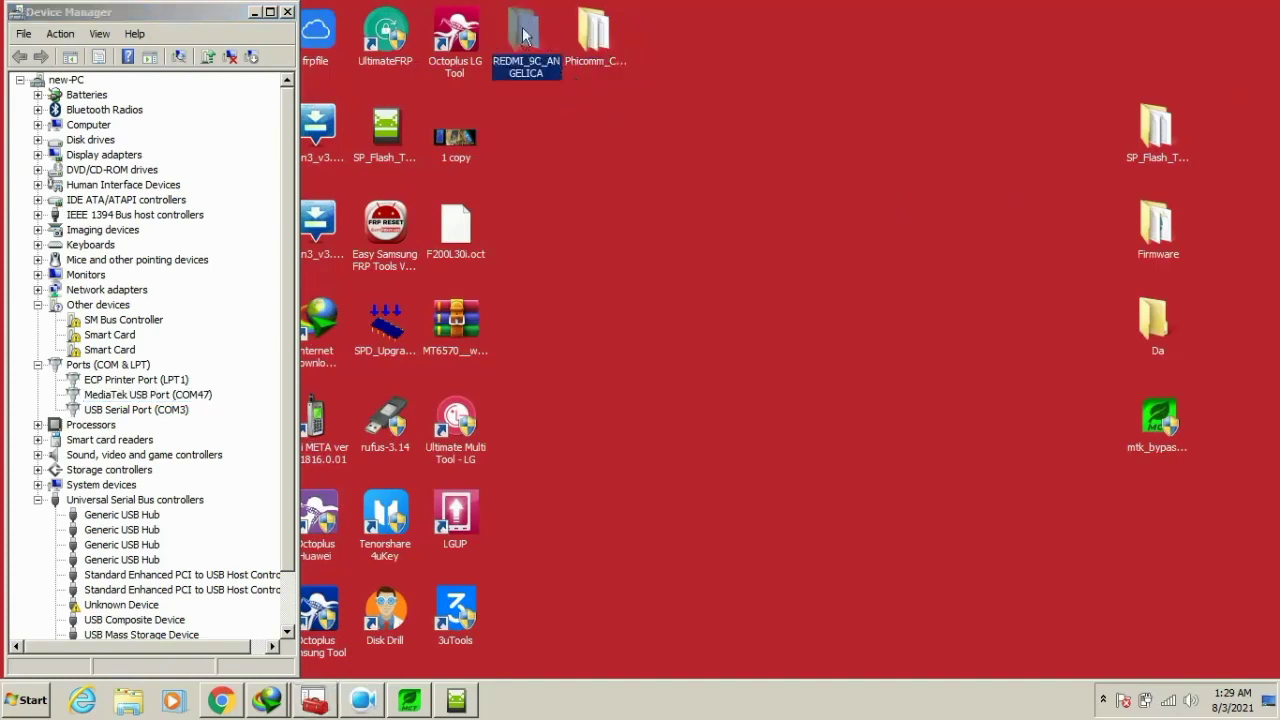
{"action": "double_click", "coordinate": [524, 36]}
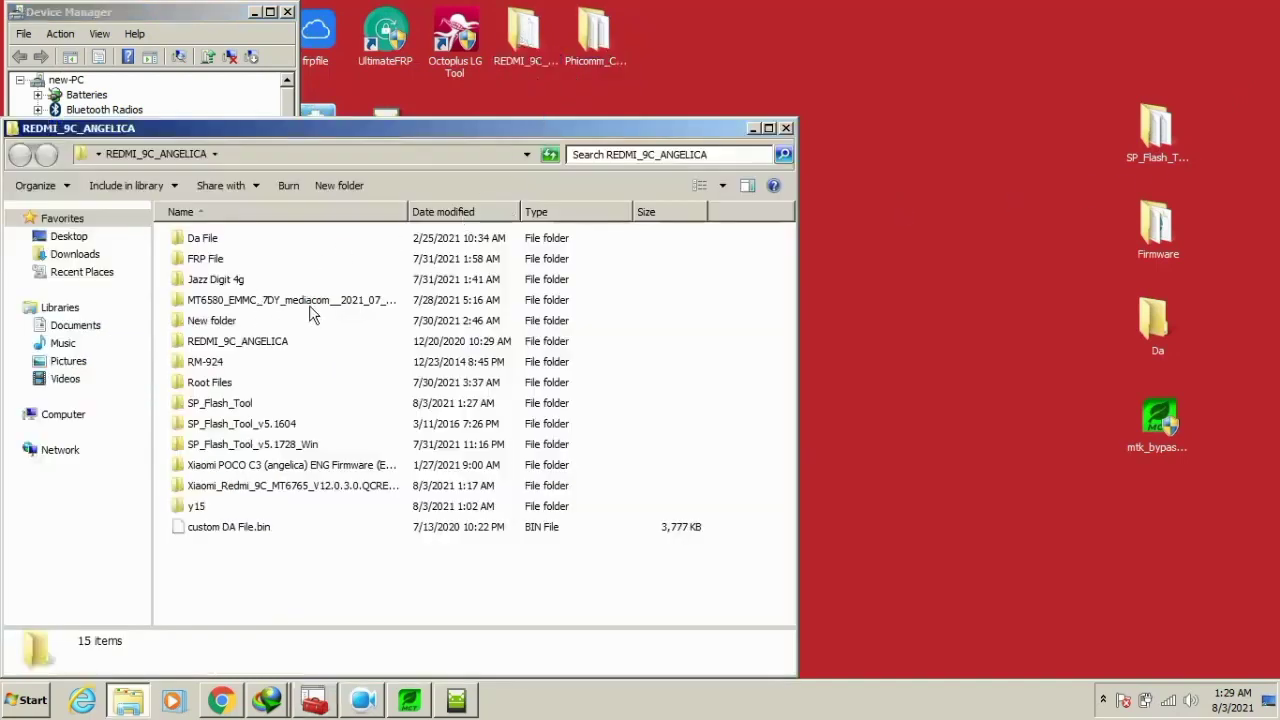
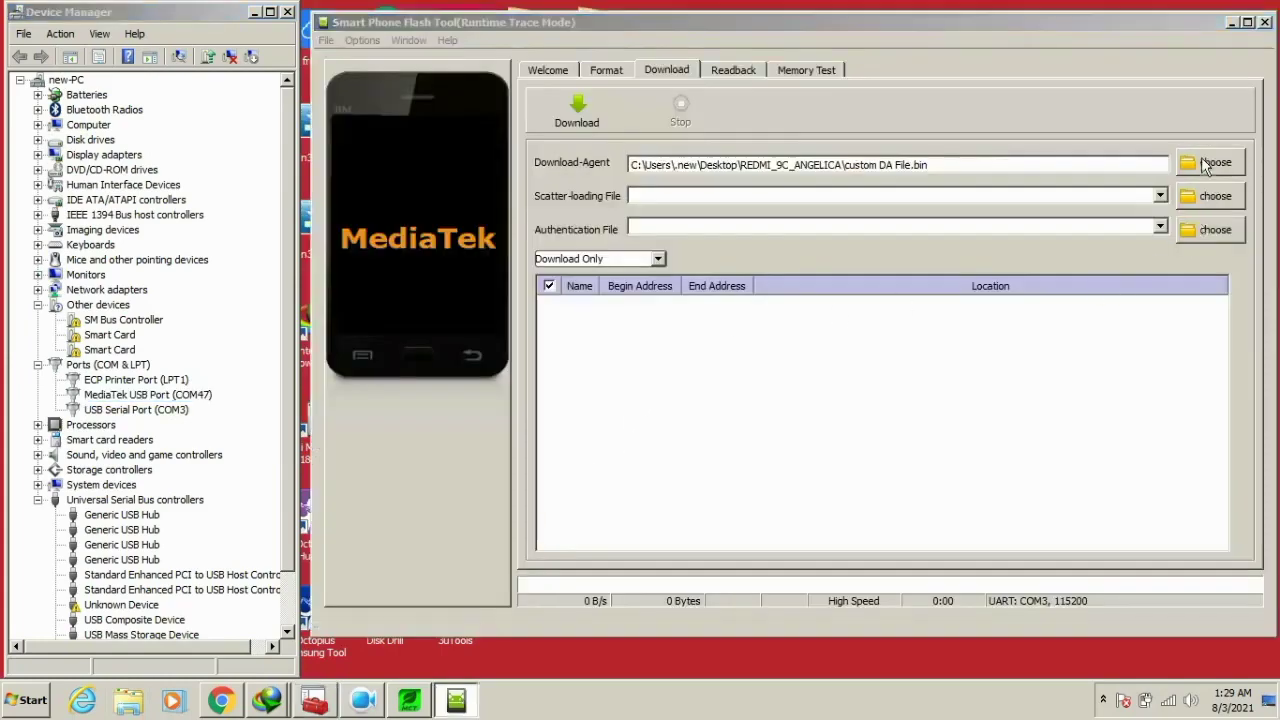
Paste custom DA File.bin into the desktop Da folder and load it from there as the download agent.
{"action": "left_click", "coordinate": [383, 152]}
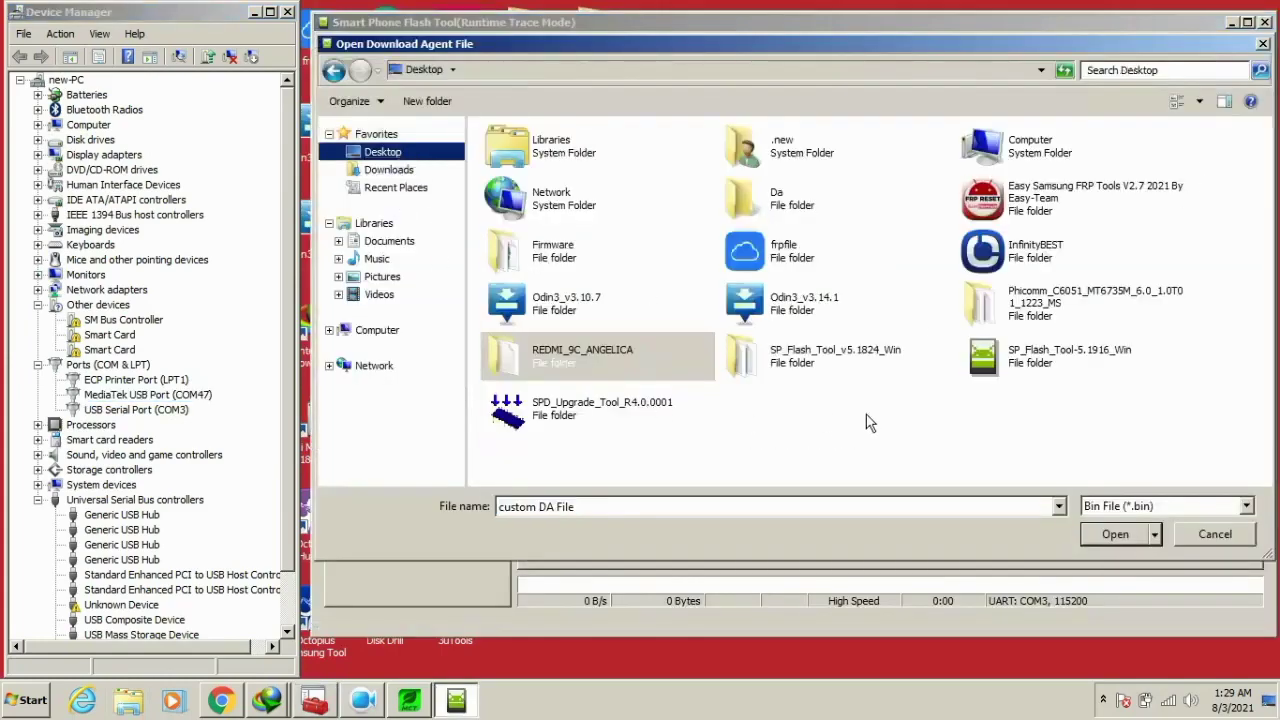
{"action": "double_click", "coordinate": [790, 206]}
{"action": "right_click", "coordinate": [792, 209]}
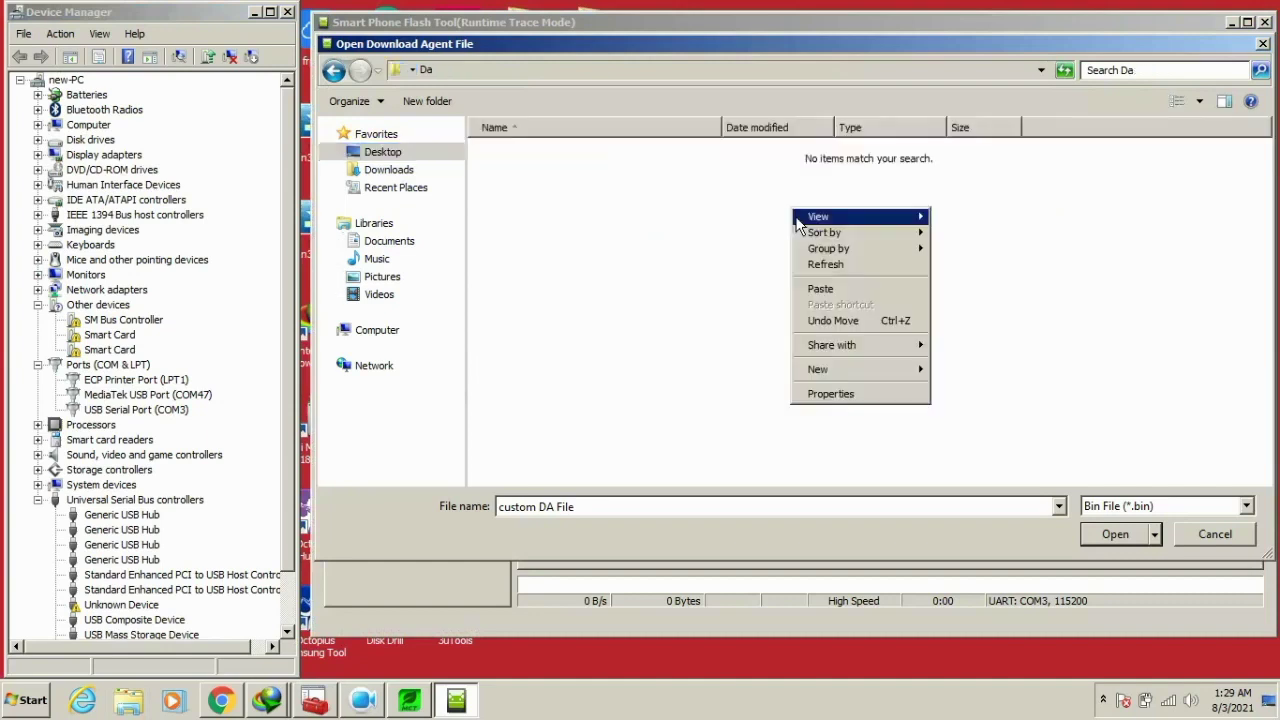
{"action": "left_click", "coordinate": [832, 288]}
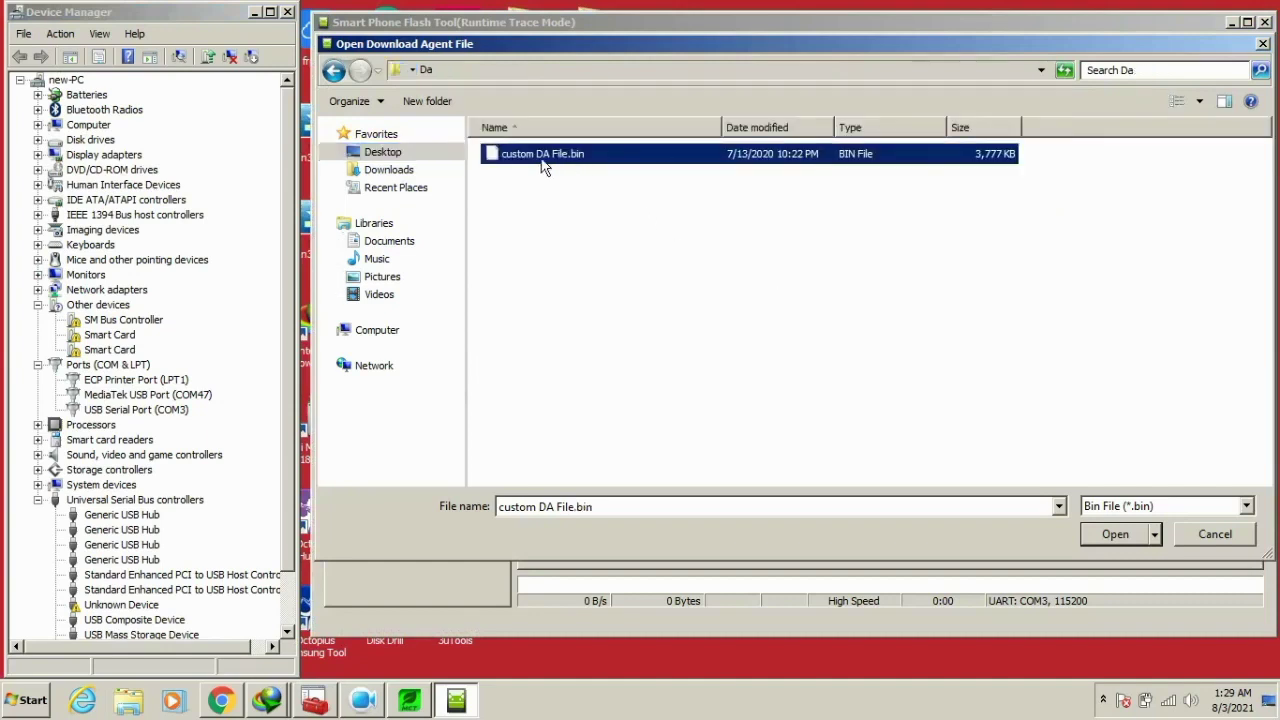
{"action": "double_click", "coordinate": [576, 160]}
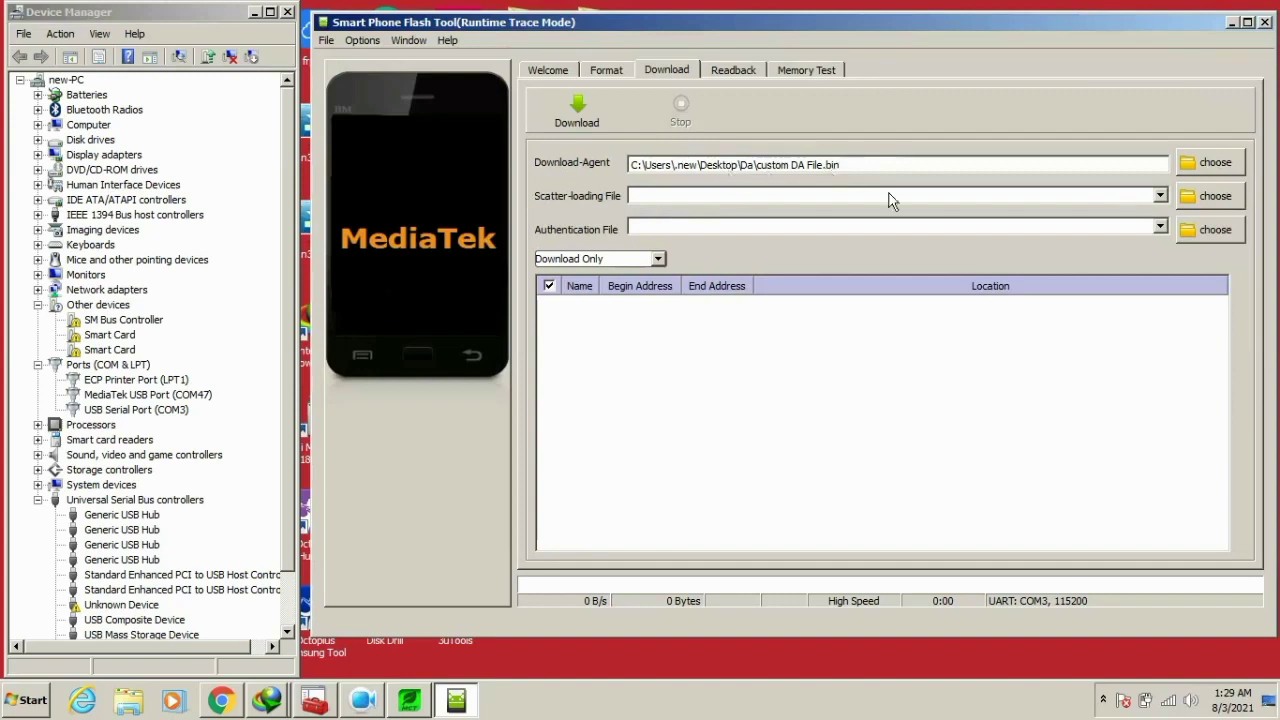
Load MT6765_Android_scatter from the desktop Firmware folder as the scatter-loading file.
{"action": "left_click", "coordinate": [1213, 200]}
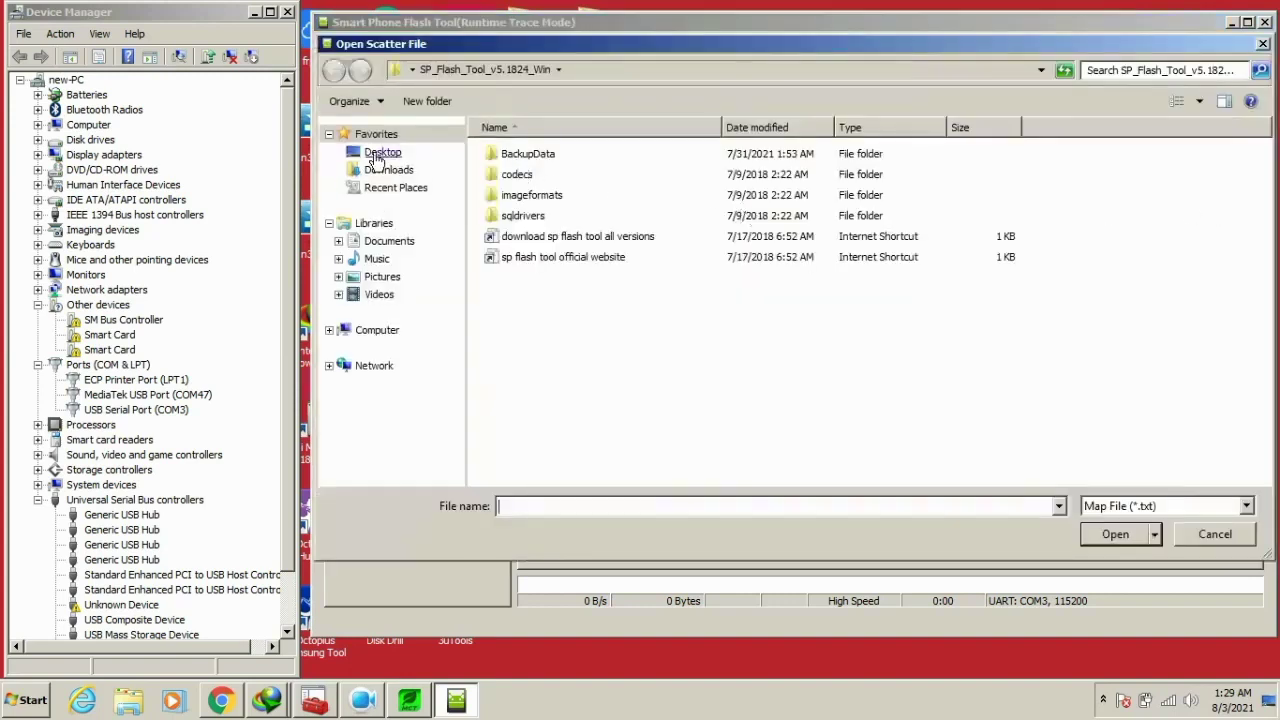
{"action": "left_click", "coordinate": [377, 155]}
{"action": "left_click", "coordinate": [655, 365]}
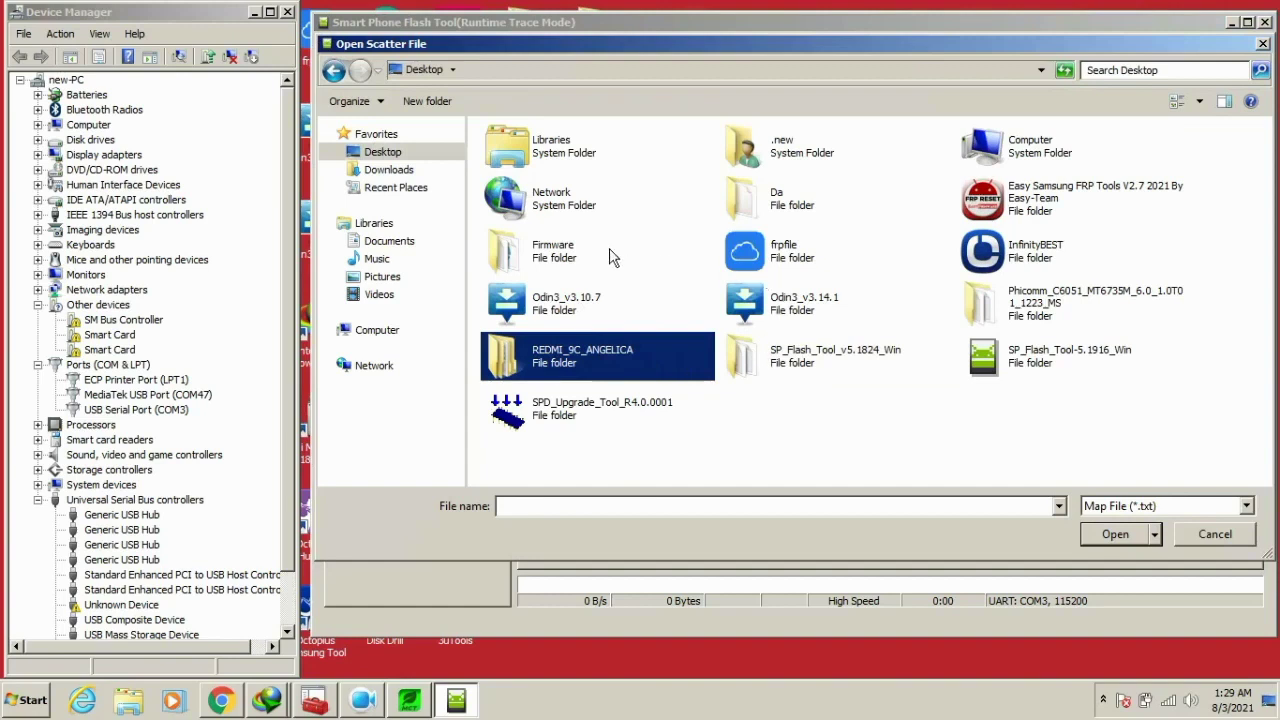
{"action": "left_click", "coordinate": [584, 251]}
{"action": "double_click", "coordinate": [565, 256]}
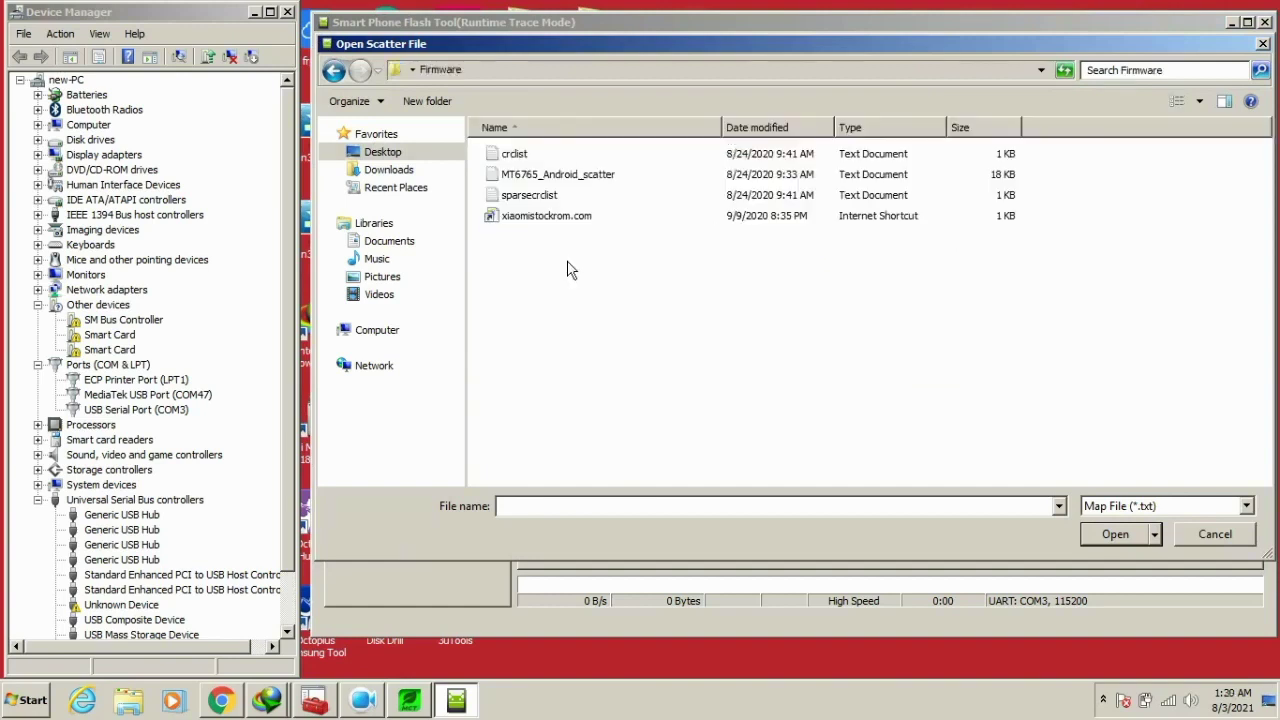
{"action": "left_click", "coordinate": [530, 178]}
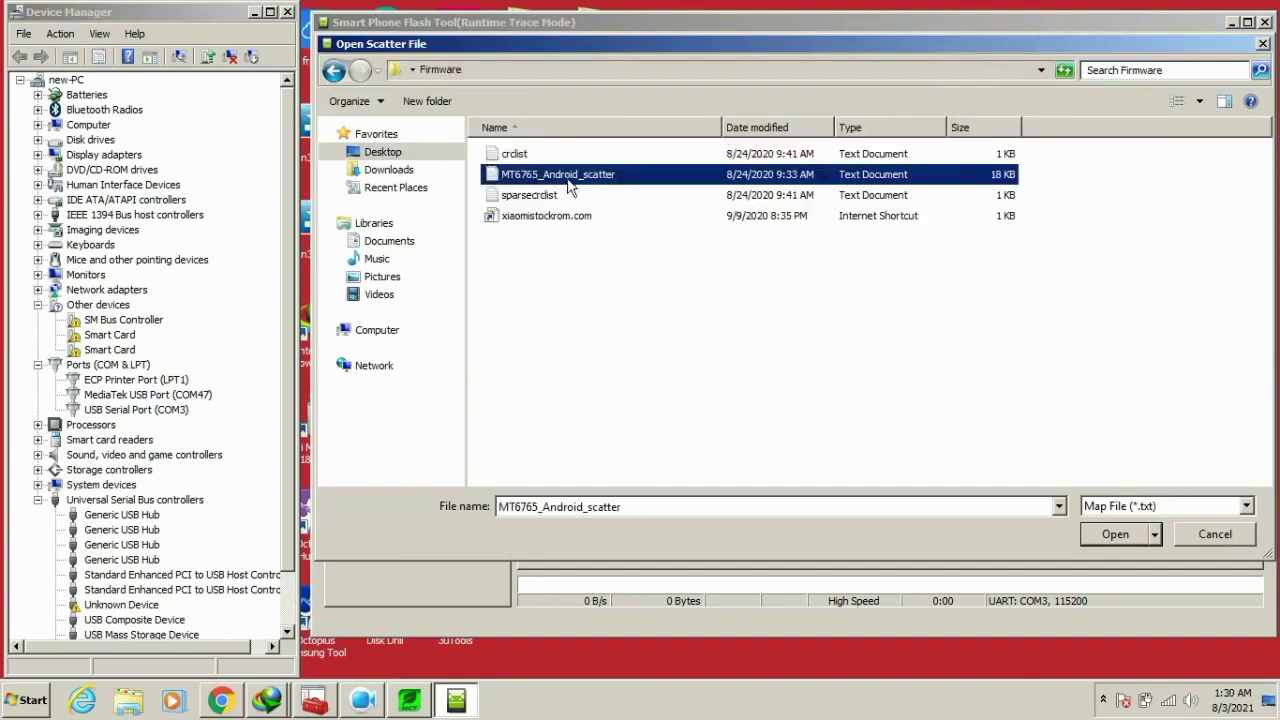
{"action": "key", "text": "Return"}
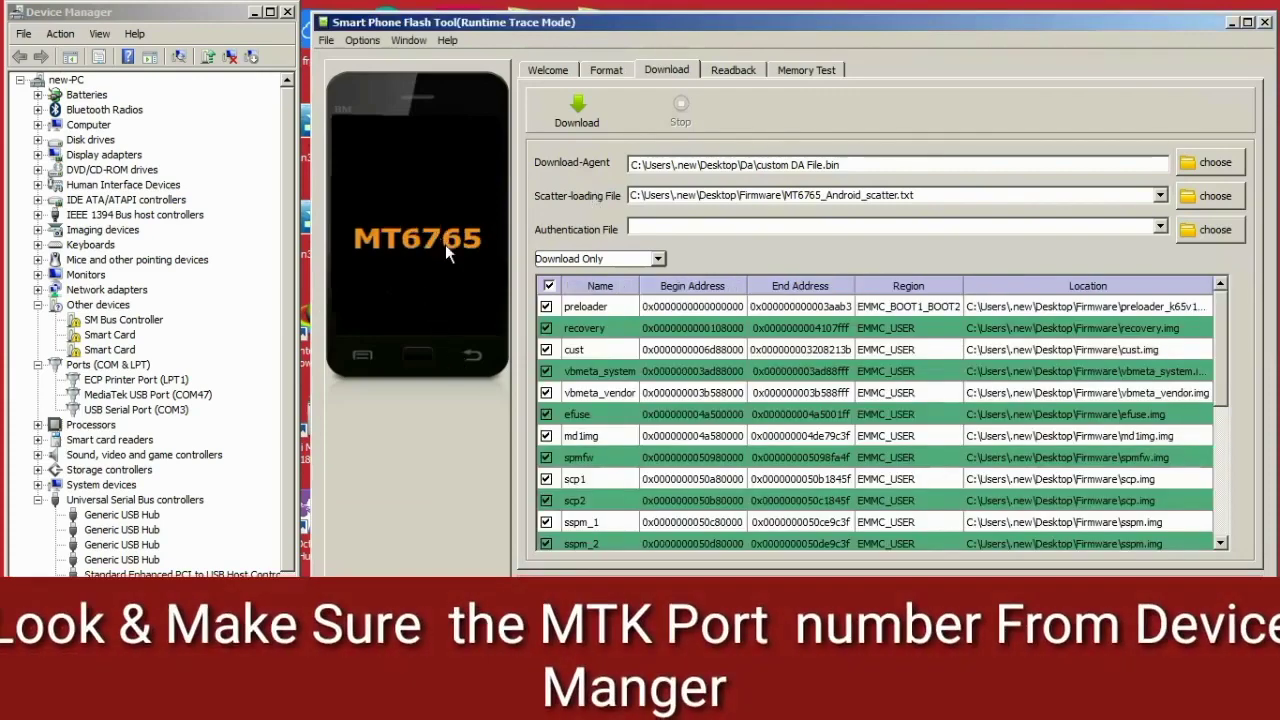
Check the MediaTek USB port number in Device Manager and set the flash tool's connection to UART on COM47.
{"action": "left_click", "coordinate": [184, 396]}
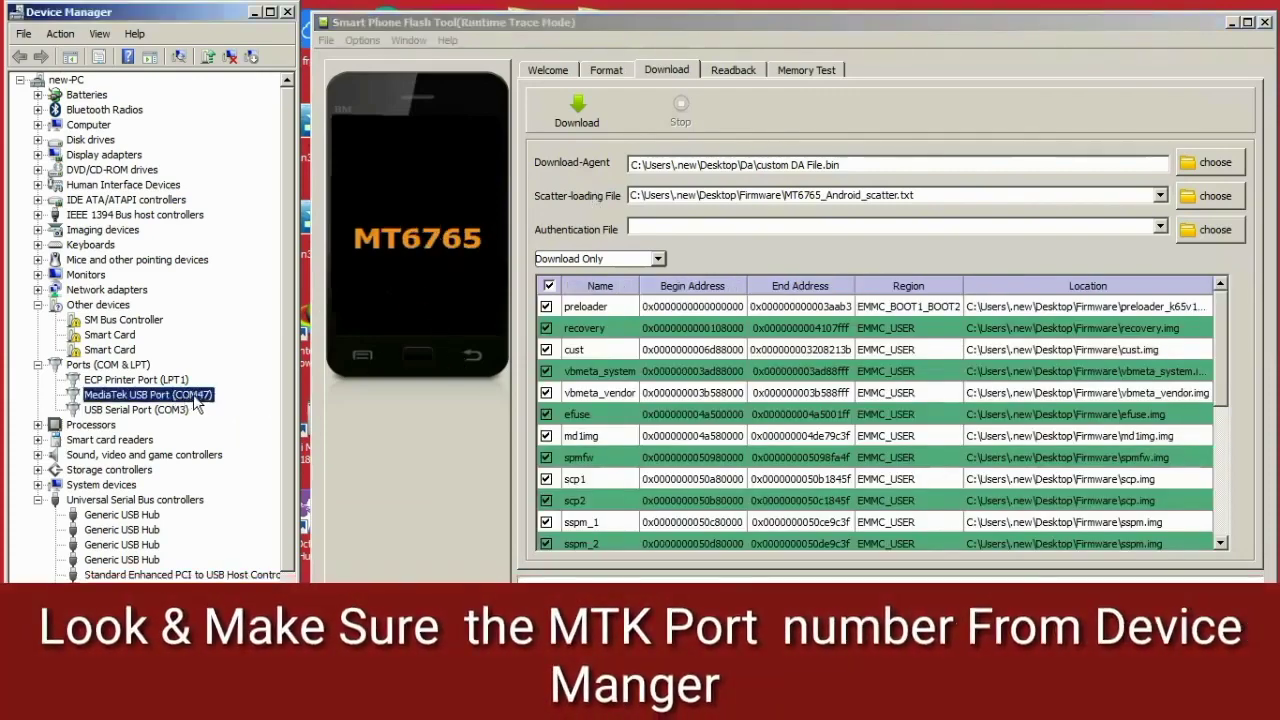
{"action": "left_click", "coordinate": [426, 141]}
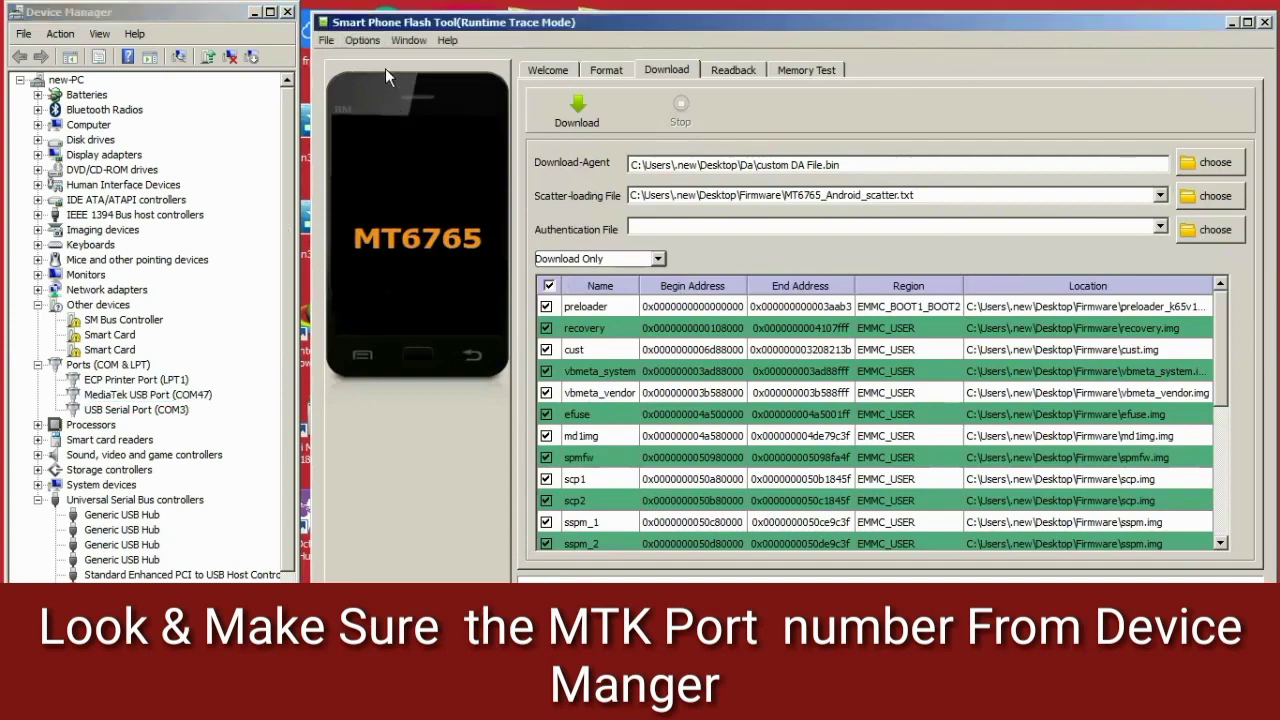
{"action": "left_click", "coordinate": [368, 41]}
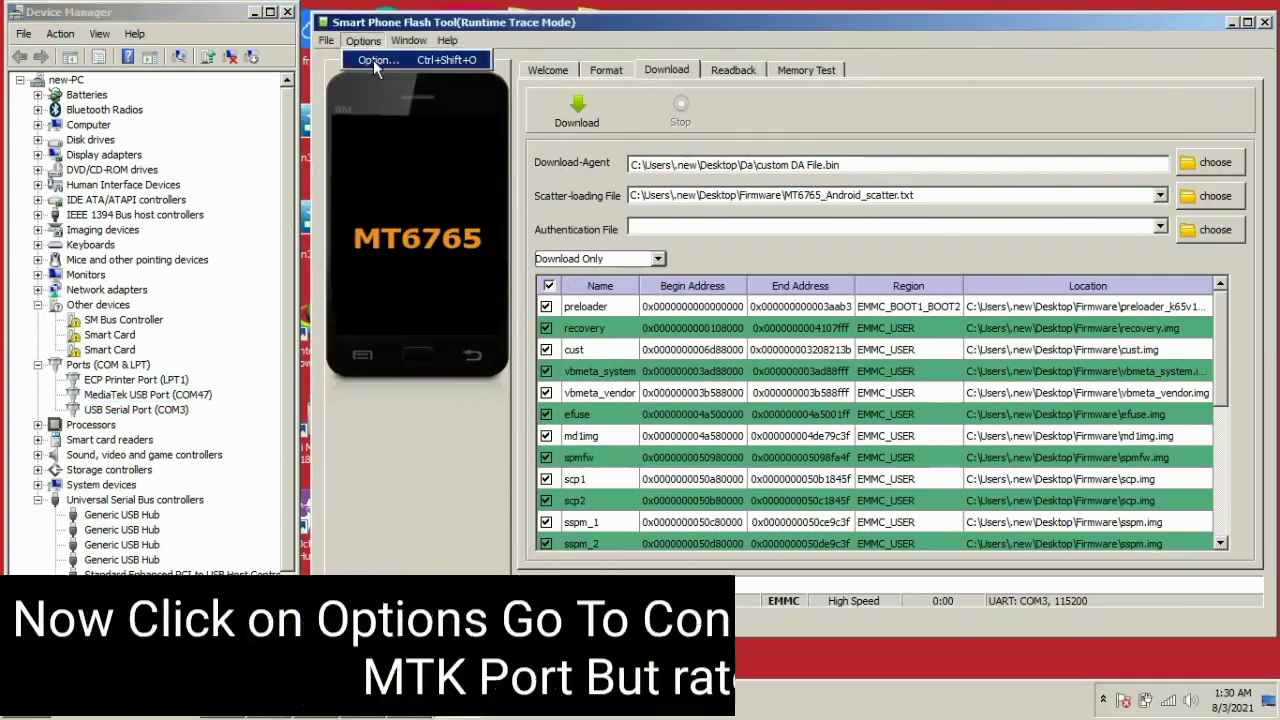
{"action": "left_click", "coordinate": [373, 60]}
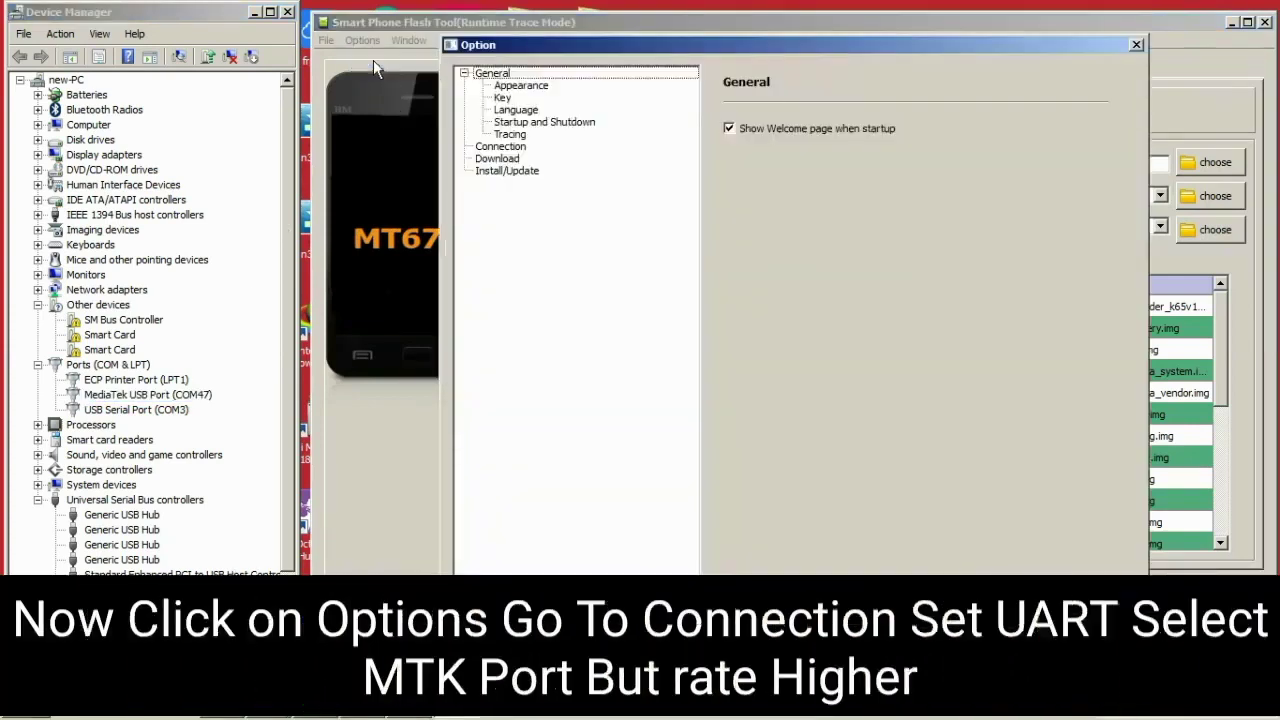
{"action": "left_click", "coordinate": [499, 147]}
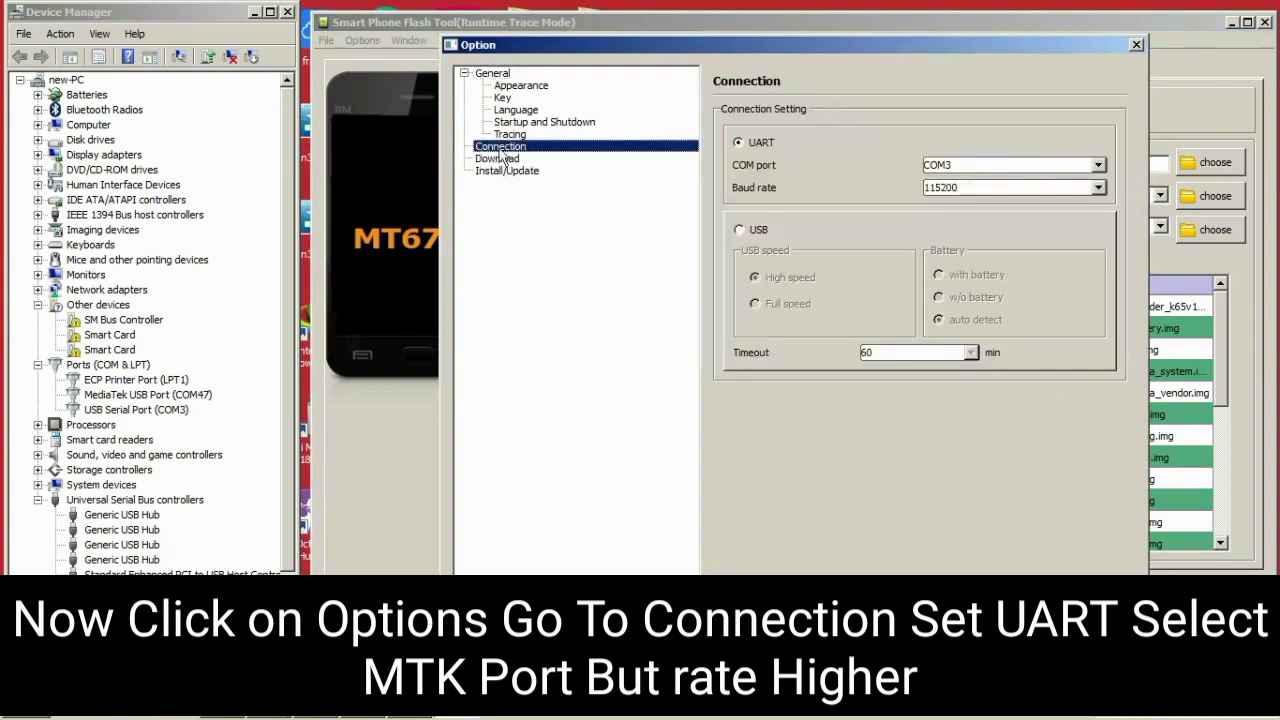
{"action": "left_click", "coordinate": [741, 145]}
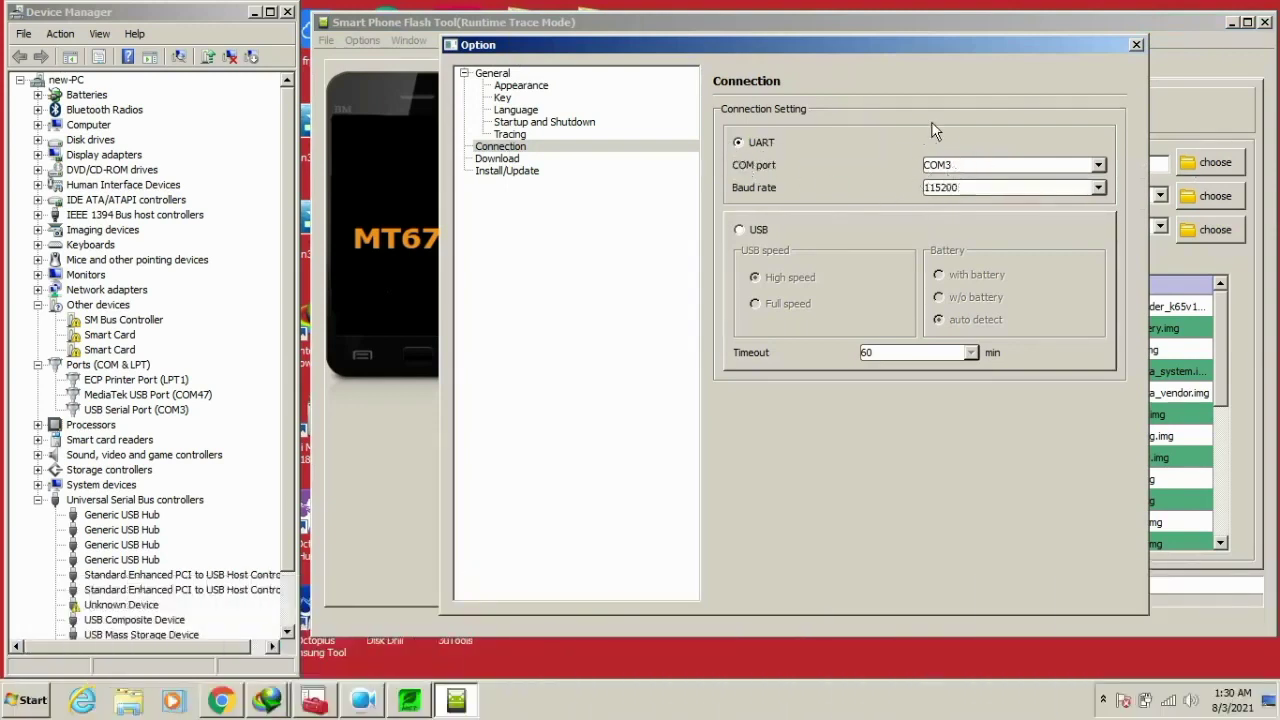
{"action": "left_click", "coordinate": [205, 398]}
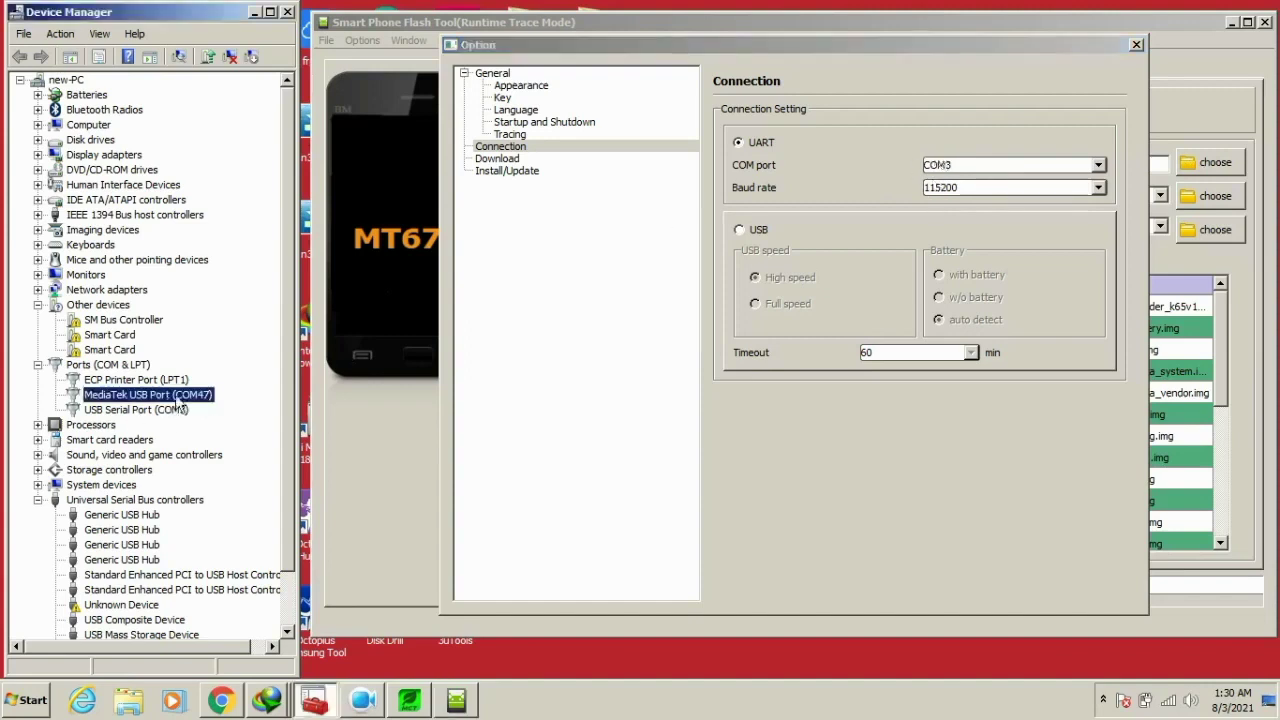
{"action": "left_click", "coordinate": [966, 172]}
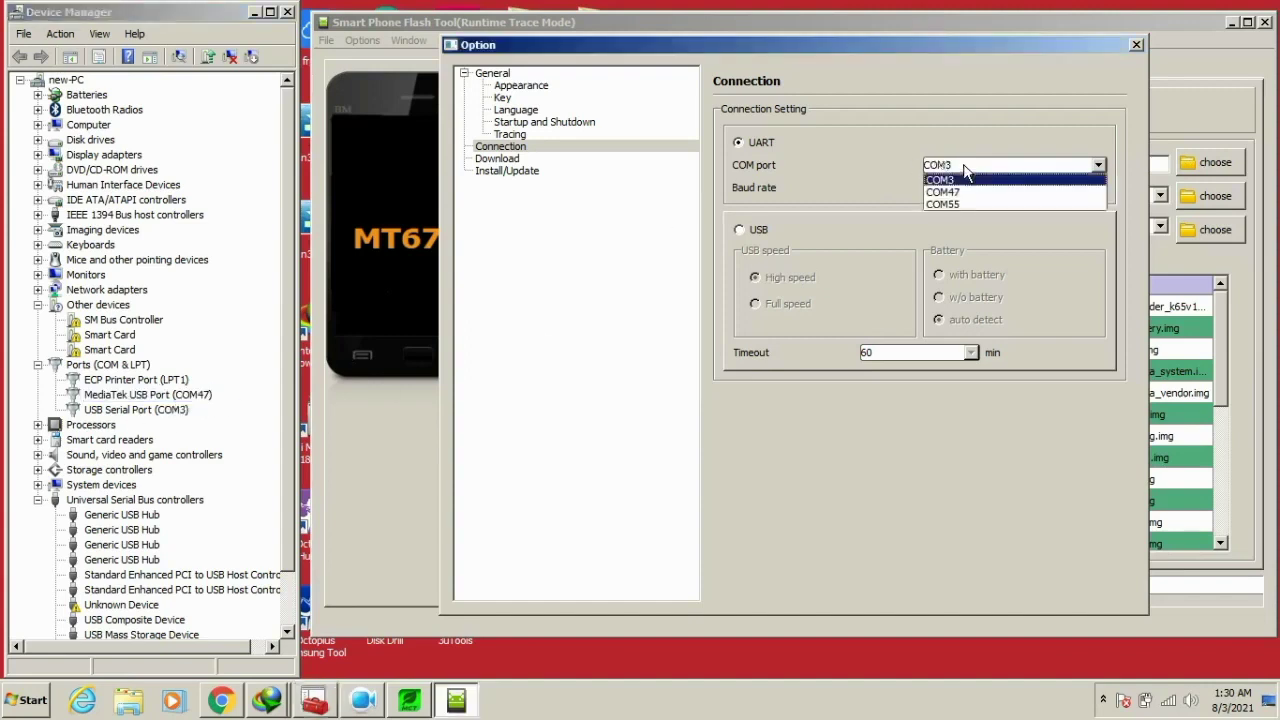
{"action": "left_click", "coordinate": [967, 190]}
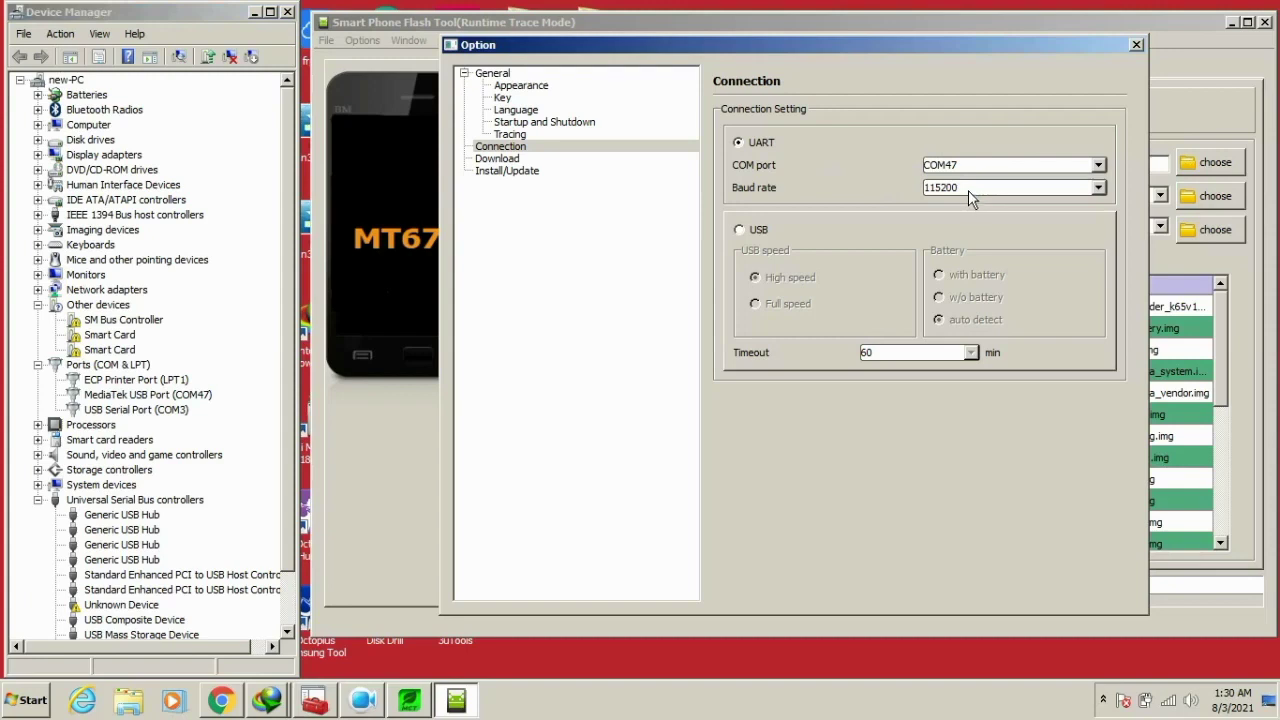
Set the UART baud rate to 921600 and close the options.
{"action": "left_click", "coordinate": [968, 190]}
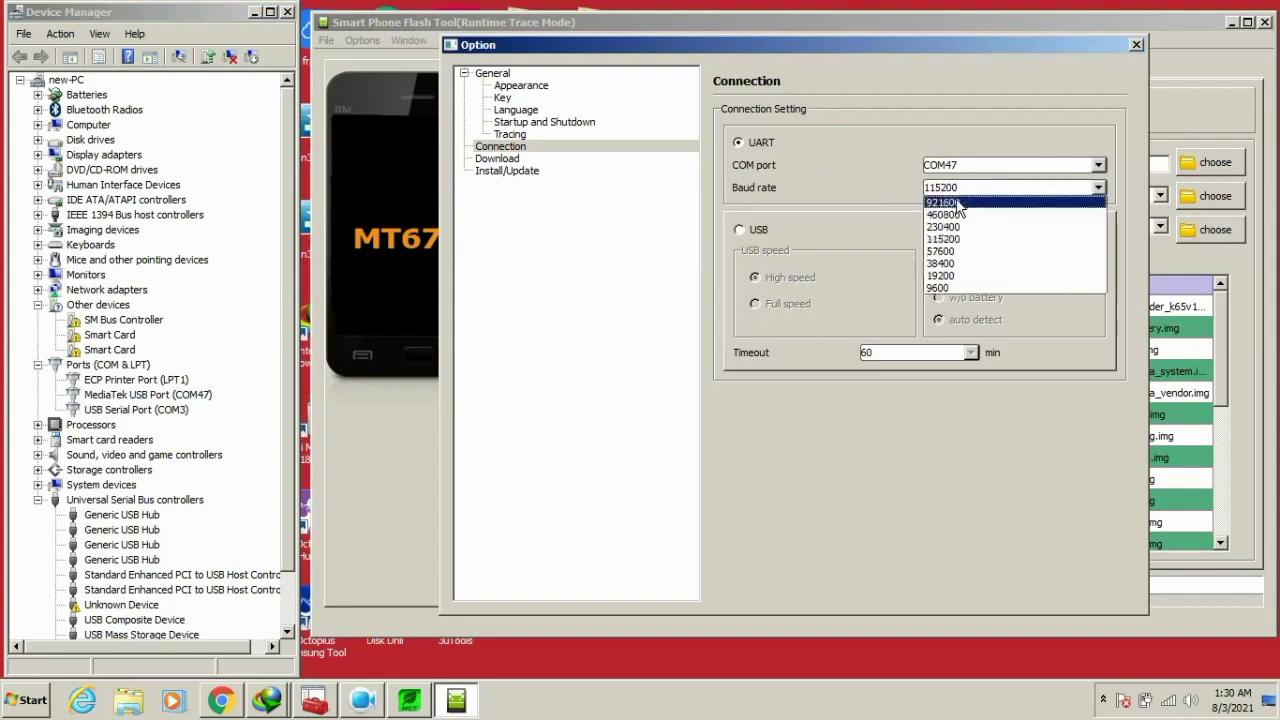
{"action": "left_click", "coordinate": [957, 202]}
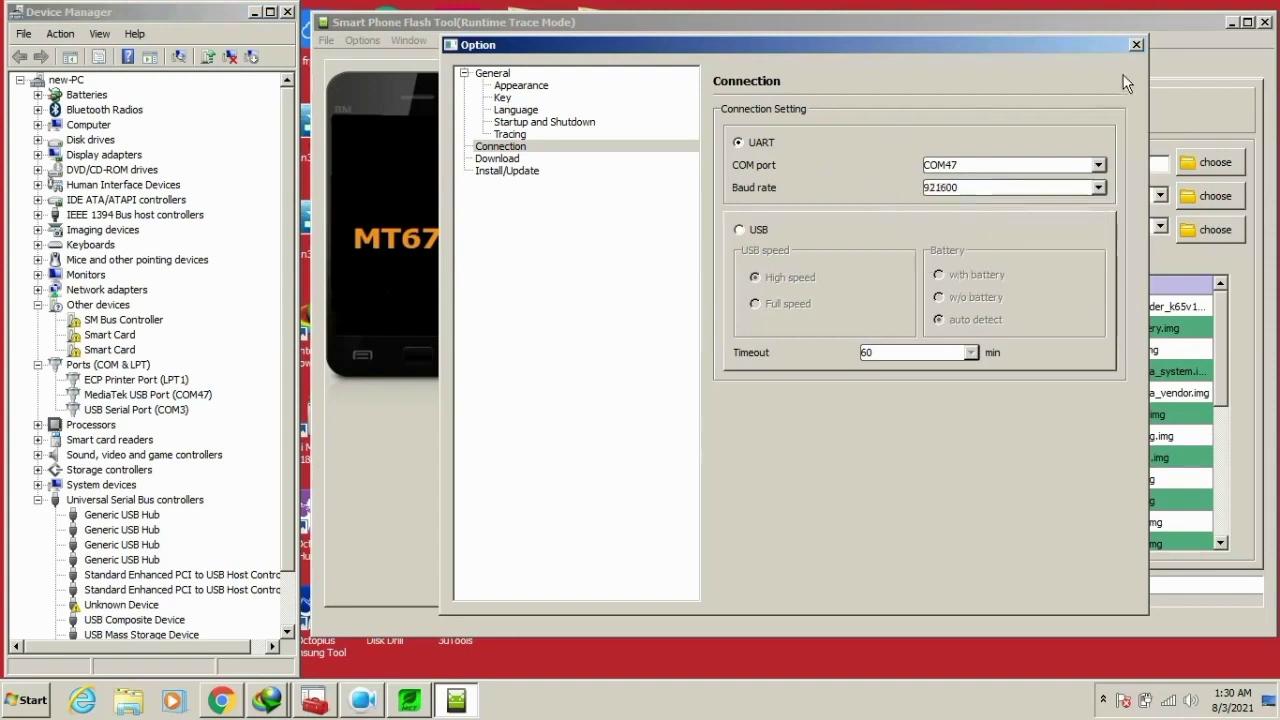
{"action": "left_click", "coordinate": [1136, 45]}
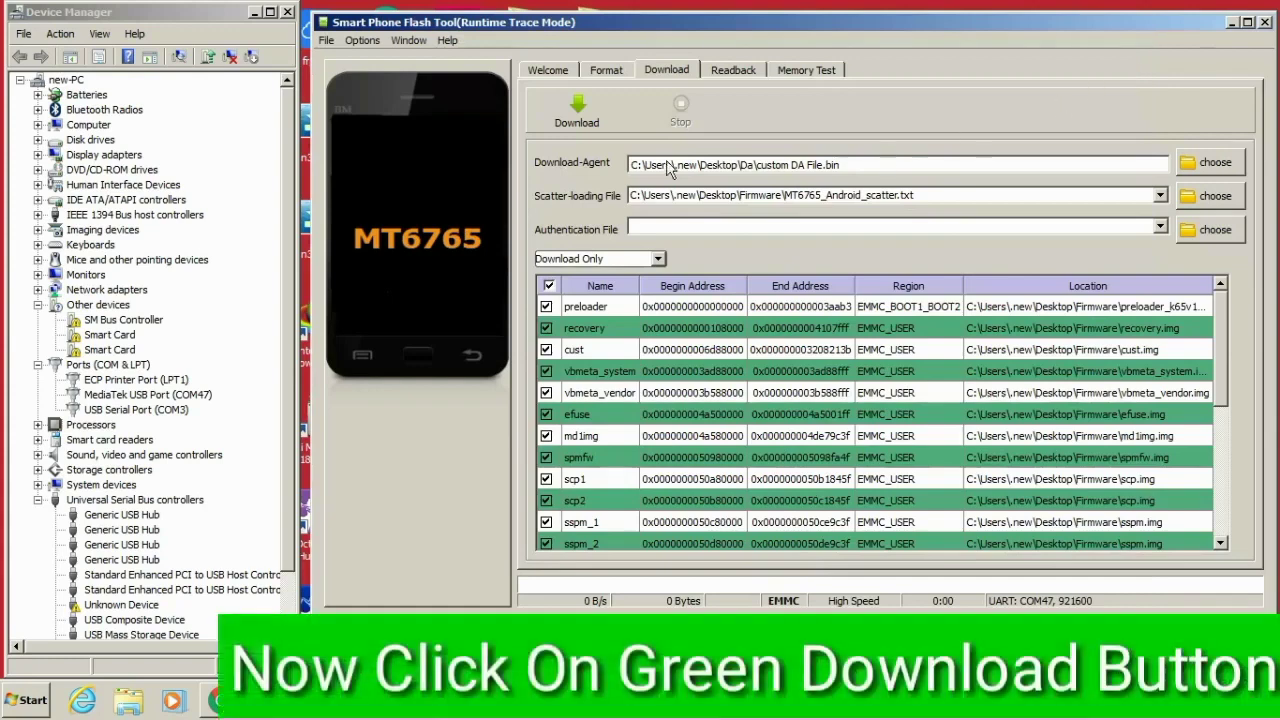
Start flashing all checked partitions to the phone in Download Only mode.
{"action": "left_click", "coordinate": [577, 112]}
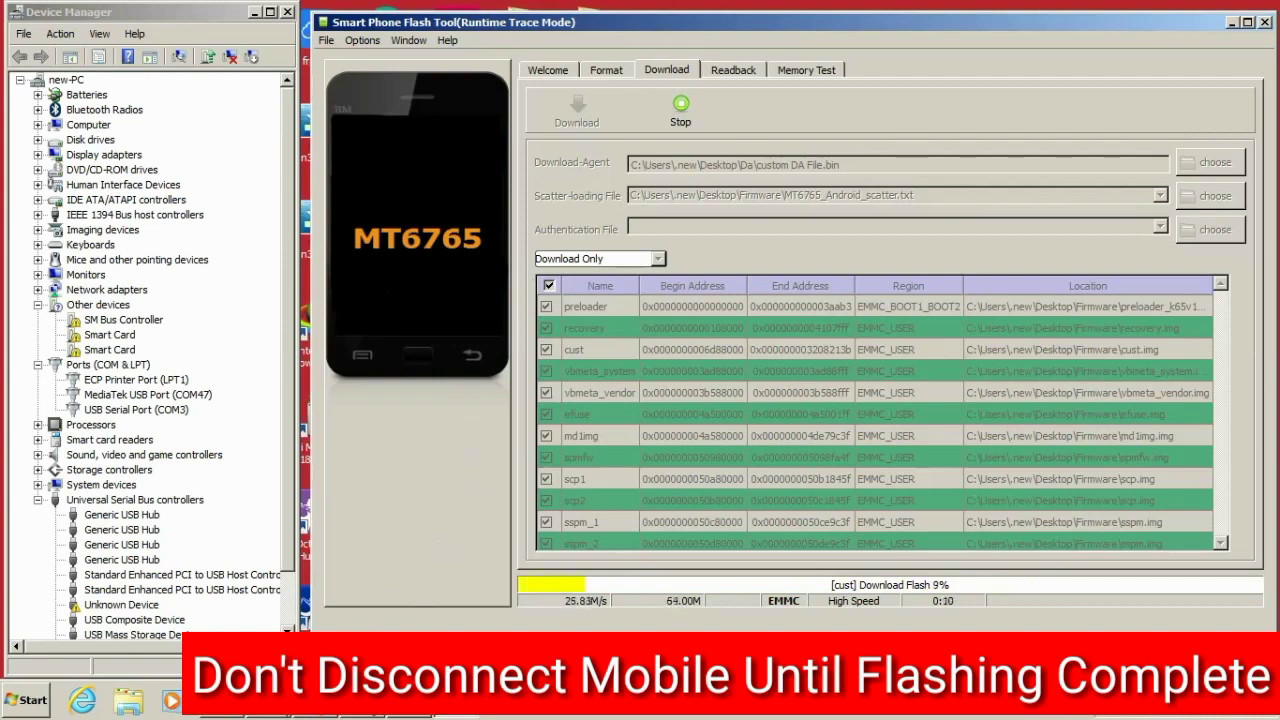
{"action": "left_click", "coordinate": [362, 702]}
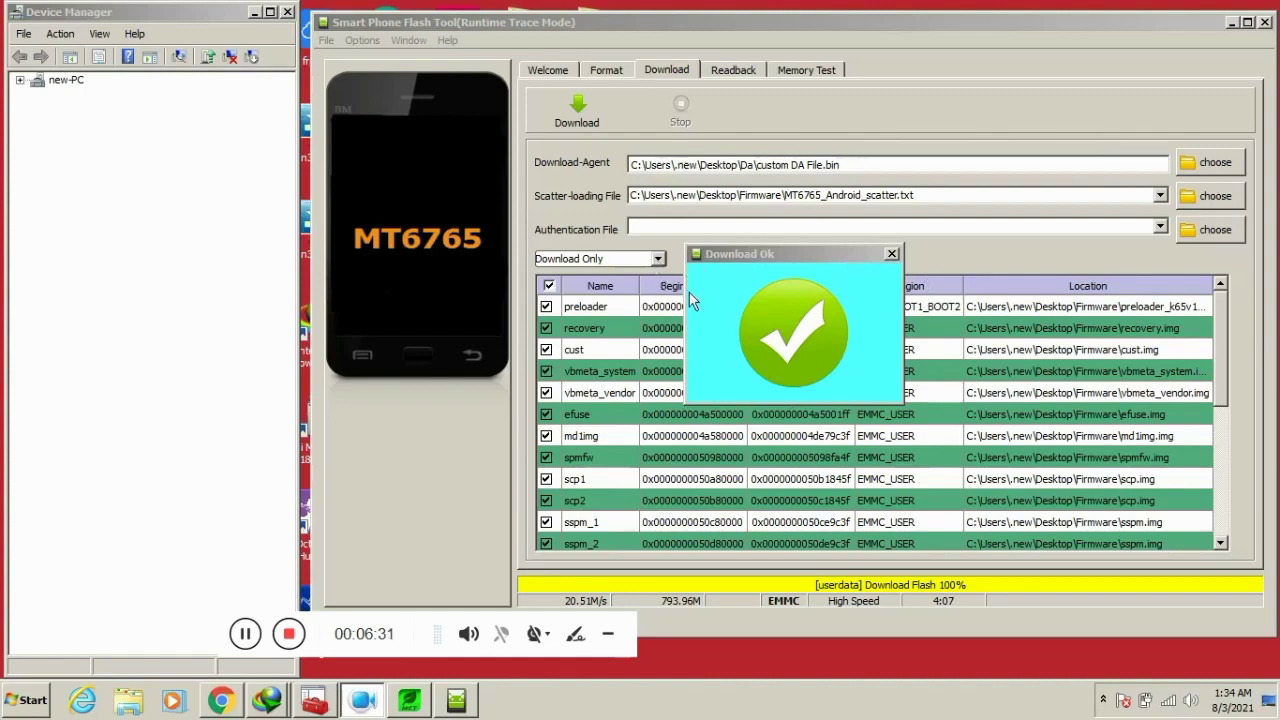
{"action": "left_click", "coordinate": [298, 641]}
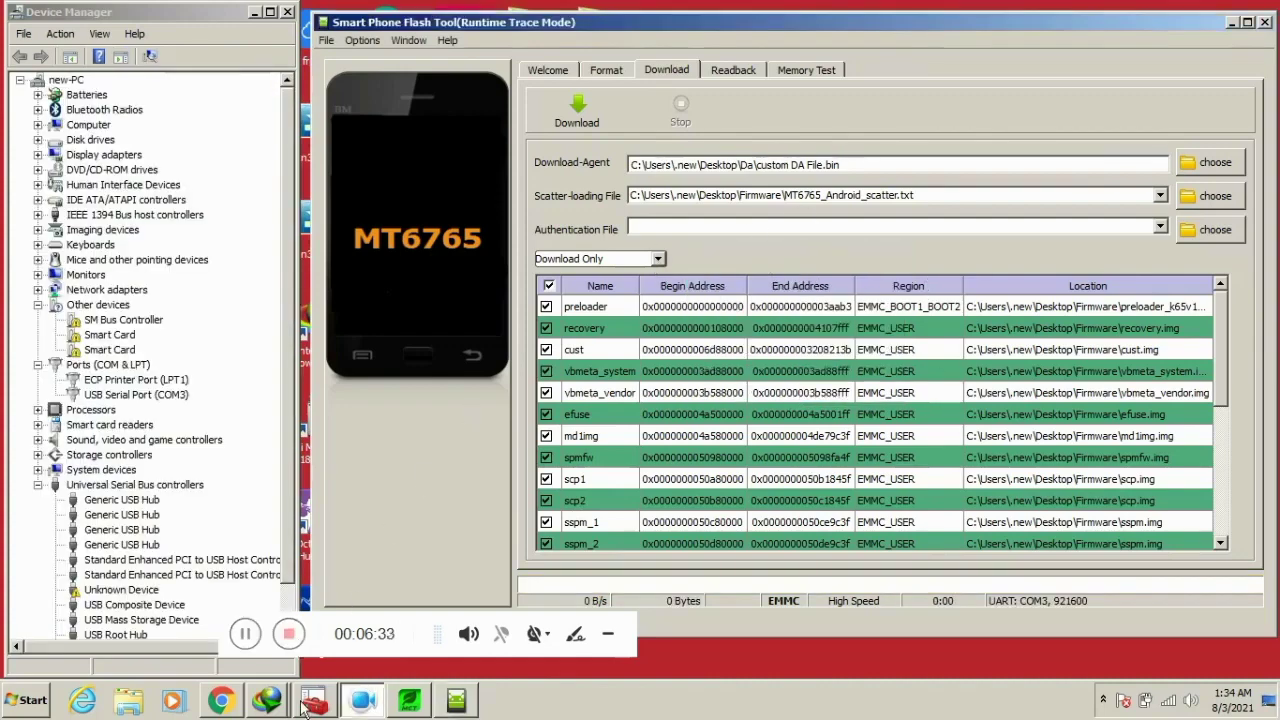